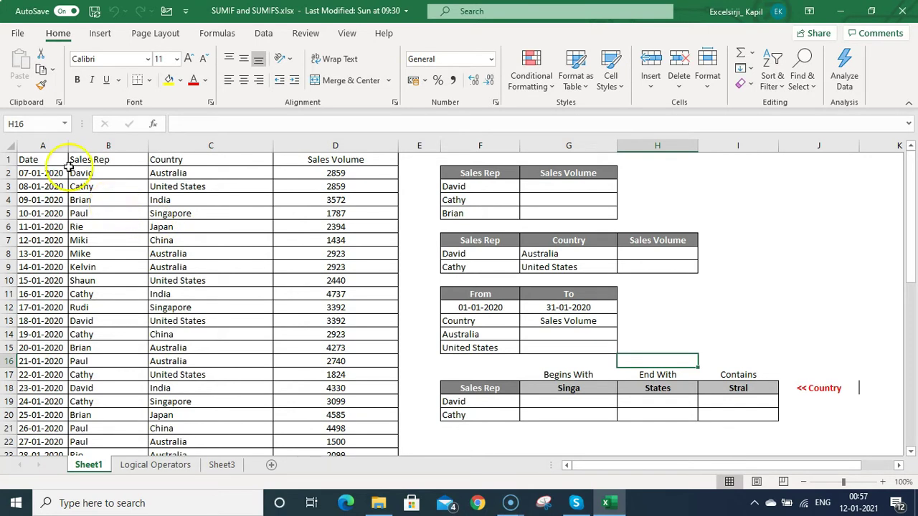
Highlight the Date, Sales Rep, Country and Sales Volume columns and the David, Cathy, Brian summary rows.
left_click(43, 146)
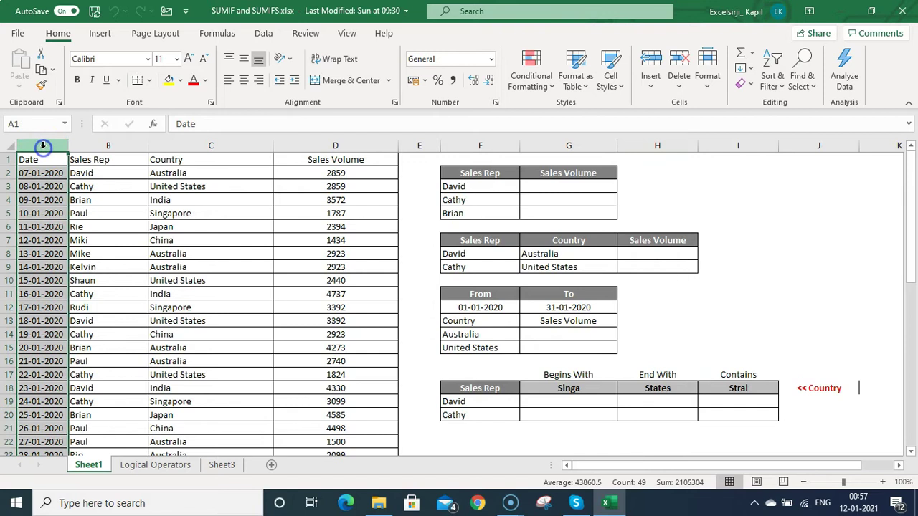
left_click(86, 140)
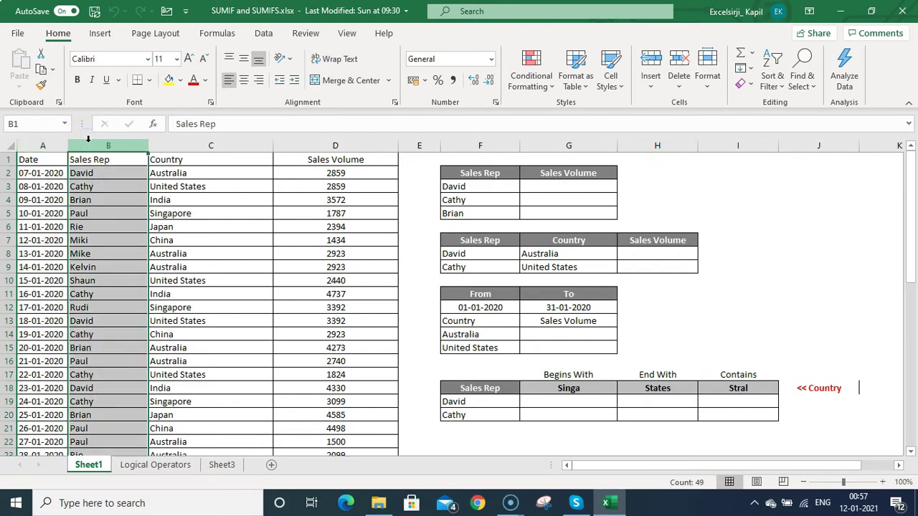
left_click(214, 142)
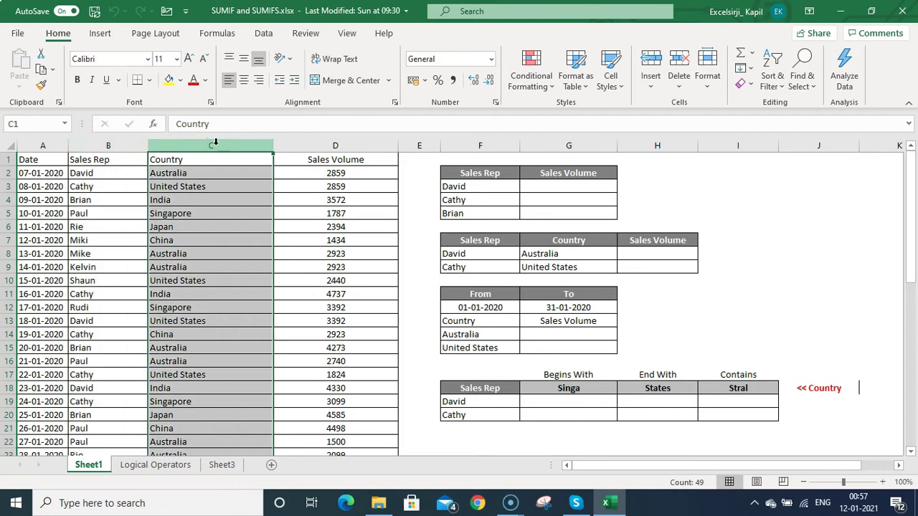
left_click(346, 140)
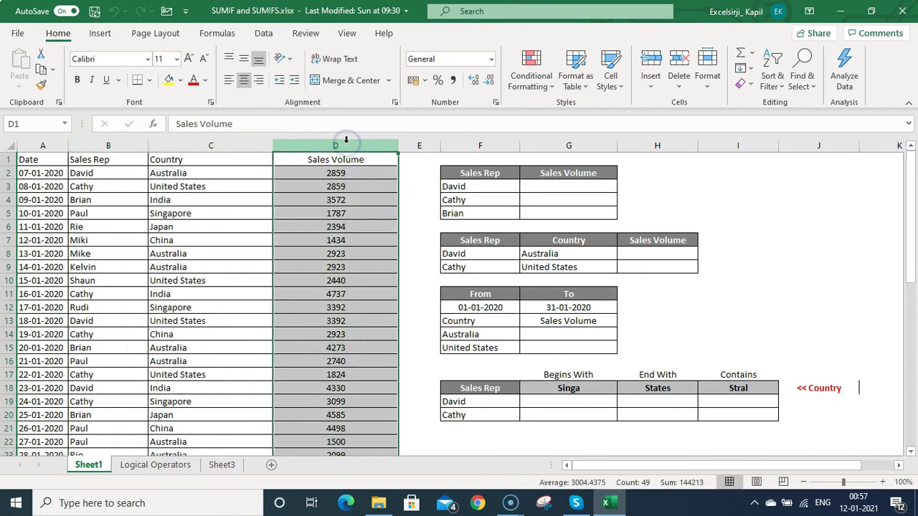
left_click(279, 185)
left_click(502, 186)
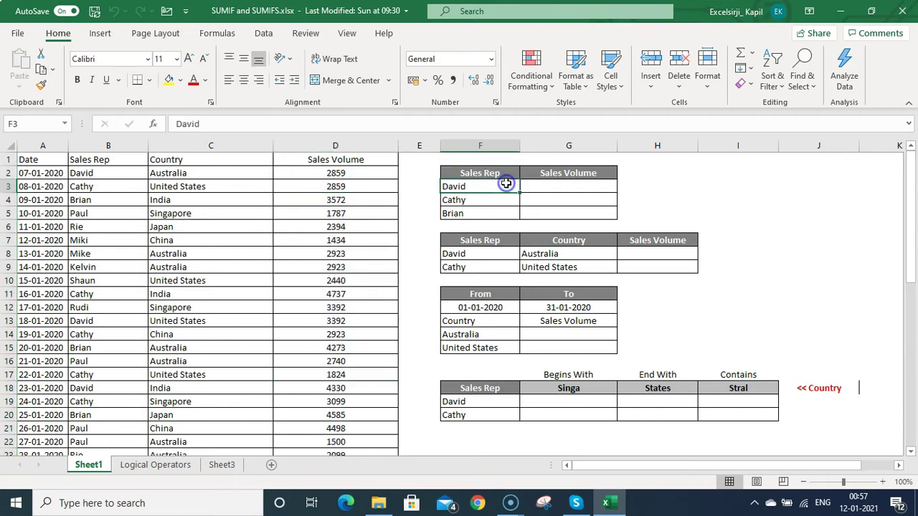
left_click(493, 197)
left_click(483, 210)
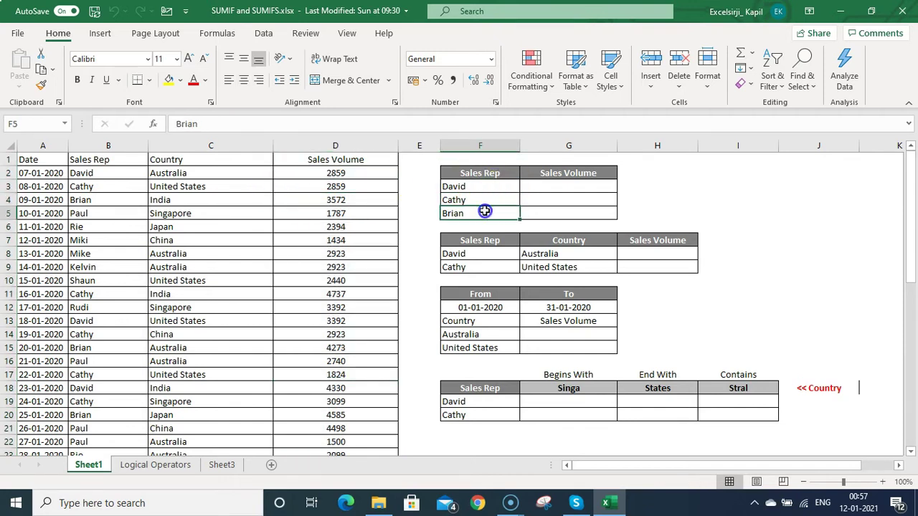
Enter =SUMIF($B:$B,"David",$D:$D) in G3, giving David's total of 18101.
left_click(550, 189)
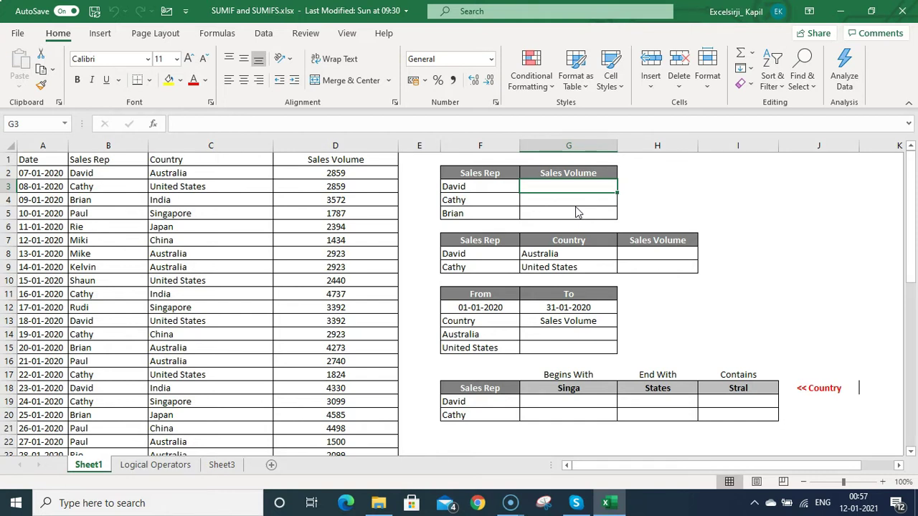
type("=sumif(")
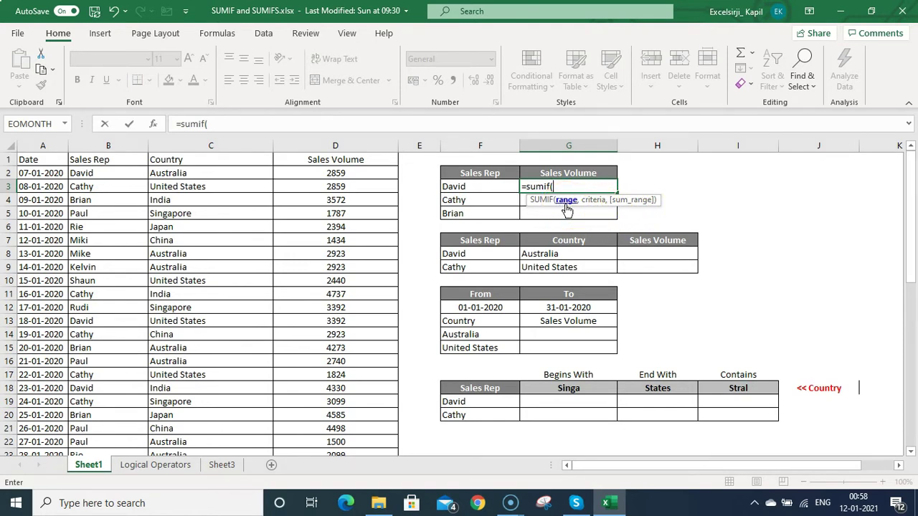
left_click(127, 147)
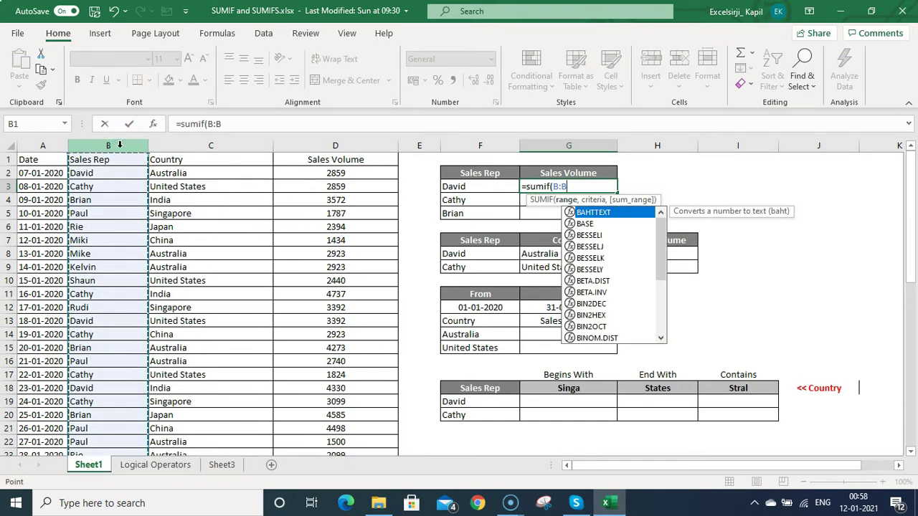
key("F4")
type(",")
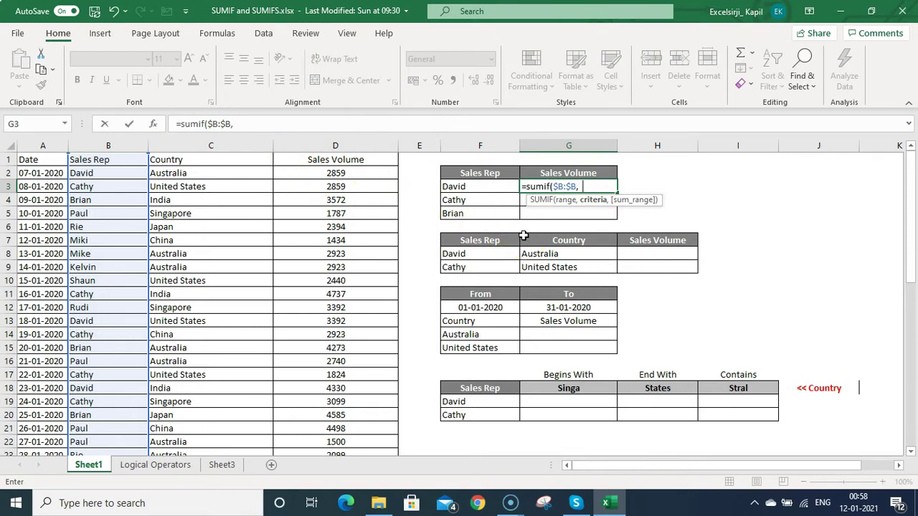
type("\"David\"")
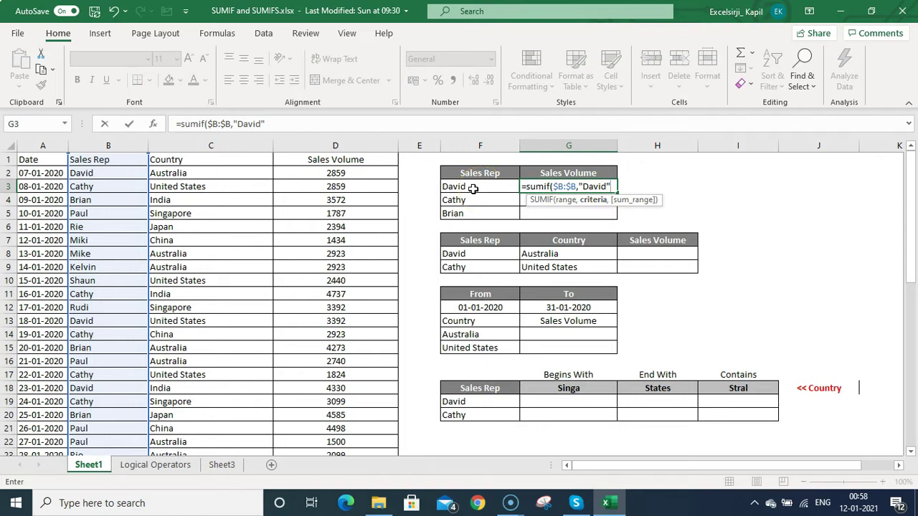
type(",")
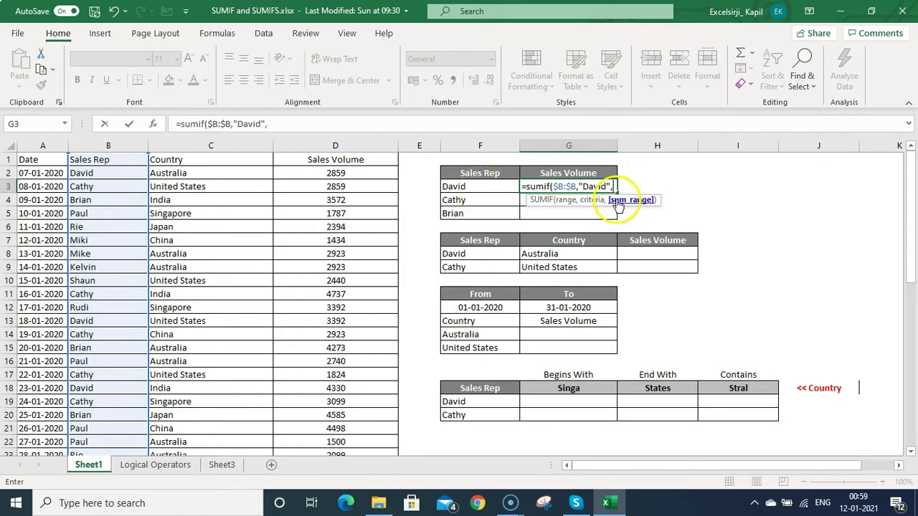
left_click(349, 147)
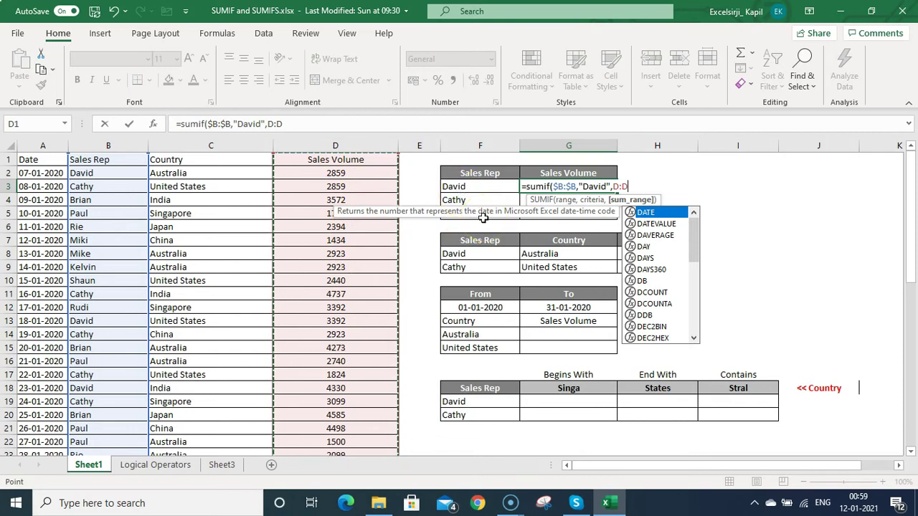
key("F4")
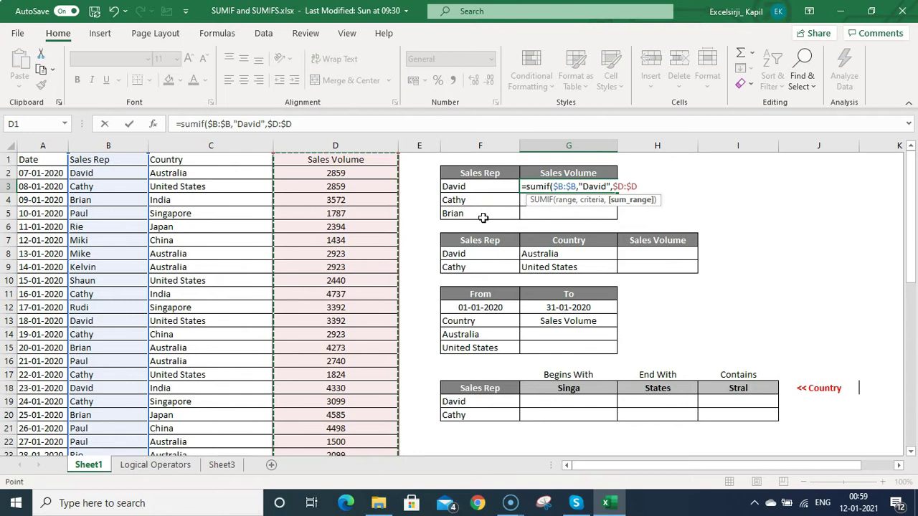
key("Return")
key("Up")
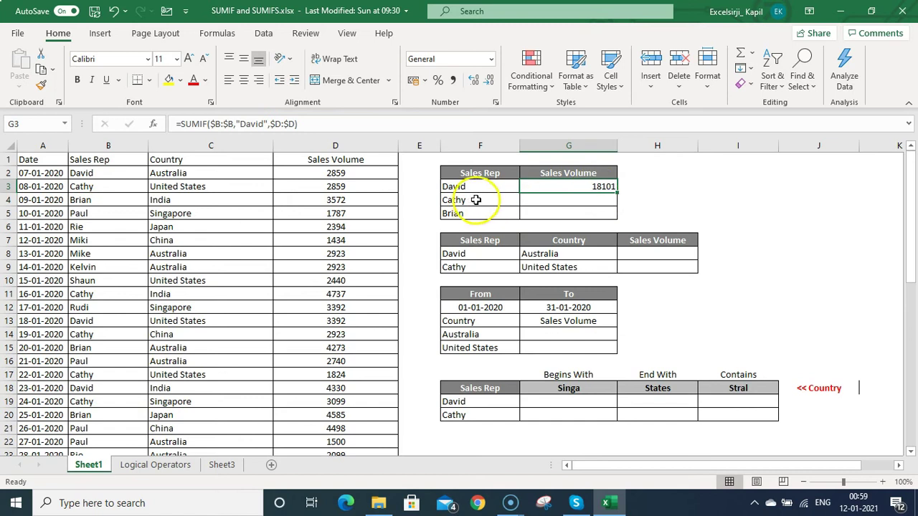
Copy David's formula into G4 and replace "David" with cell F4, giving Cathy's 28688.
key("Down")
key("ctrl+d")
key("F2")
key("Escape")
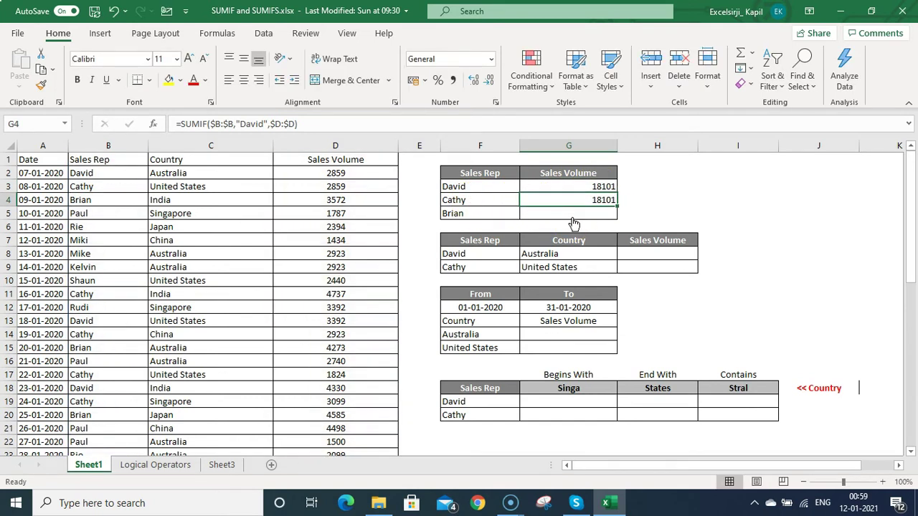
key("F2")
key("Left")
key("Left")
key("Left")
key("Left")
key("Left")
key("Left")
key("Left")
key("Left")
key("shift+Left")
key("shift+Left")
key("shift+Left")
key("shift+Left")
key("shift+Left")
key("shift+Left")
key("shift+Left")
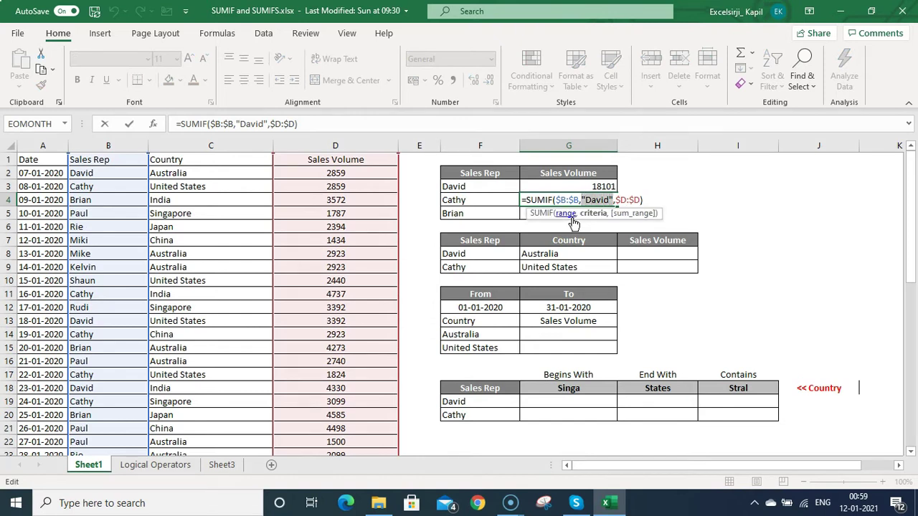
key("BackSpace")
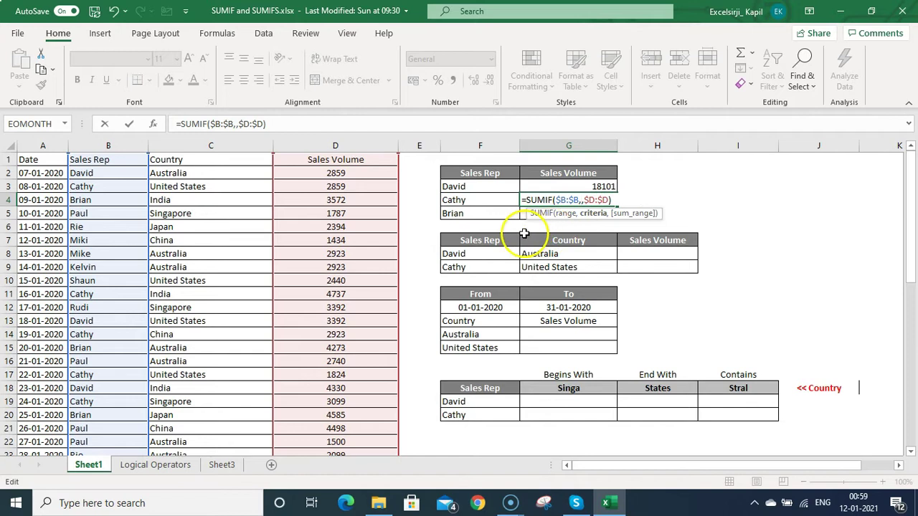
left_click(475, 200)
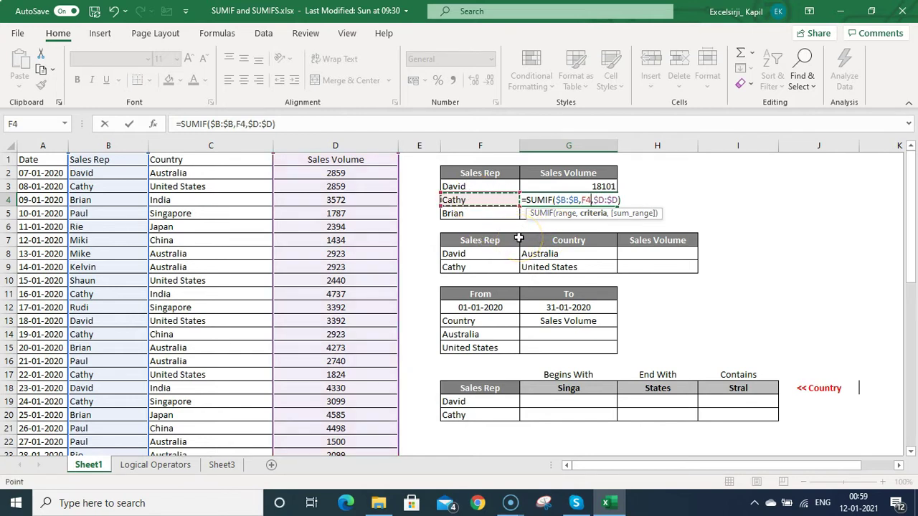
key("Return")
key("Up")
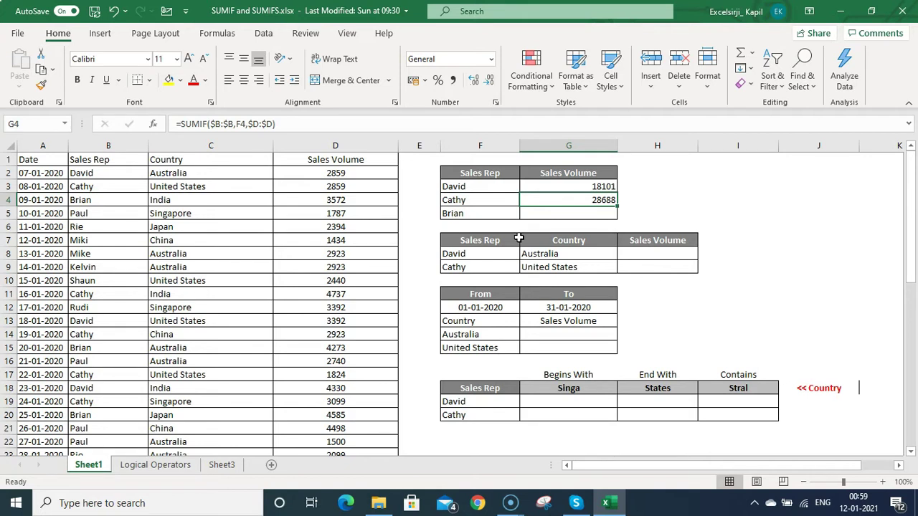
key("Down")
Start a SUMIFS in G5 with column D as sum range and $B:$B as criteria range.
type("=")
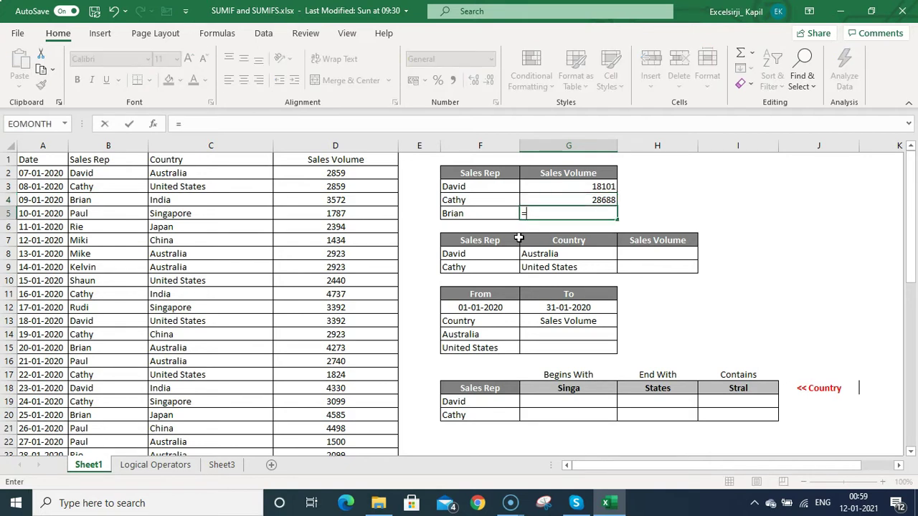
type("sumifs(")
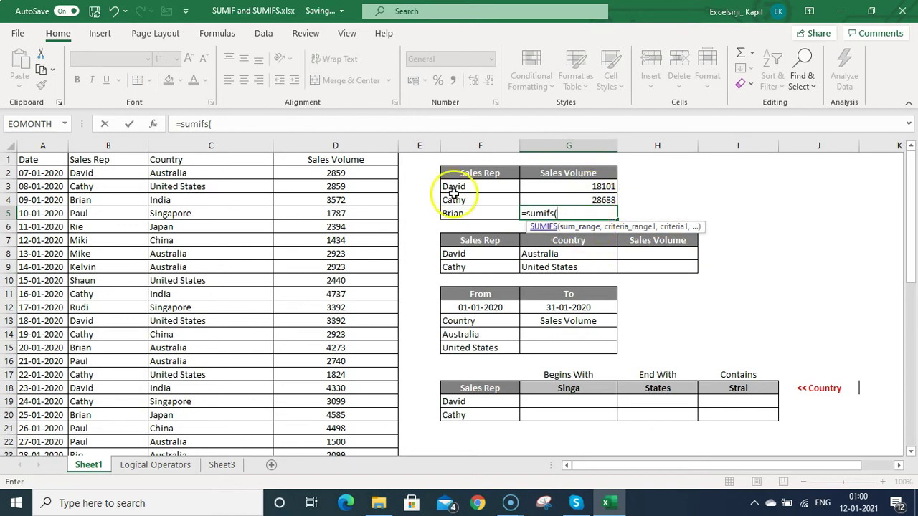
left_click(361, 145)
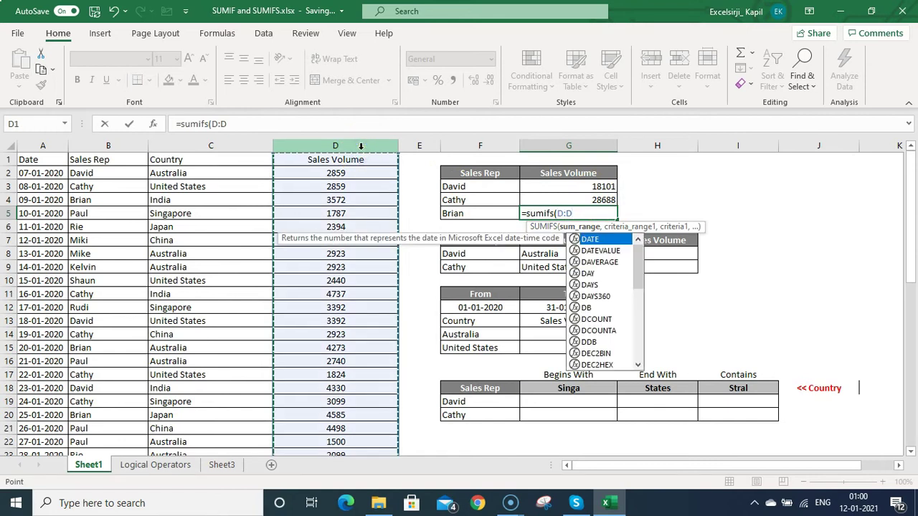
type(",")
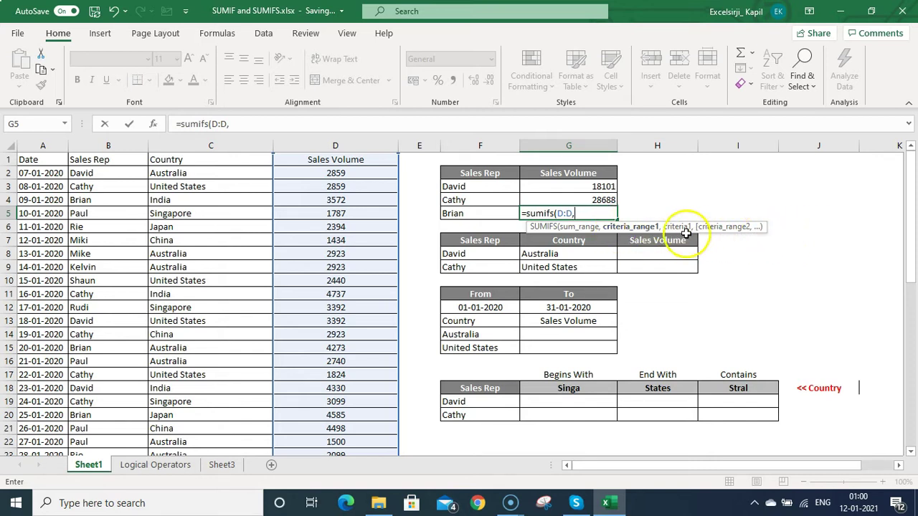
left_click(111, 143)
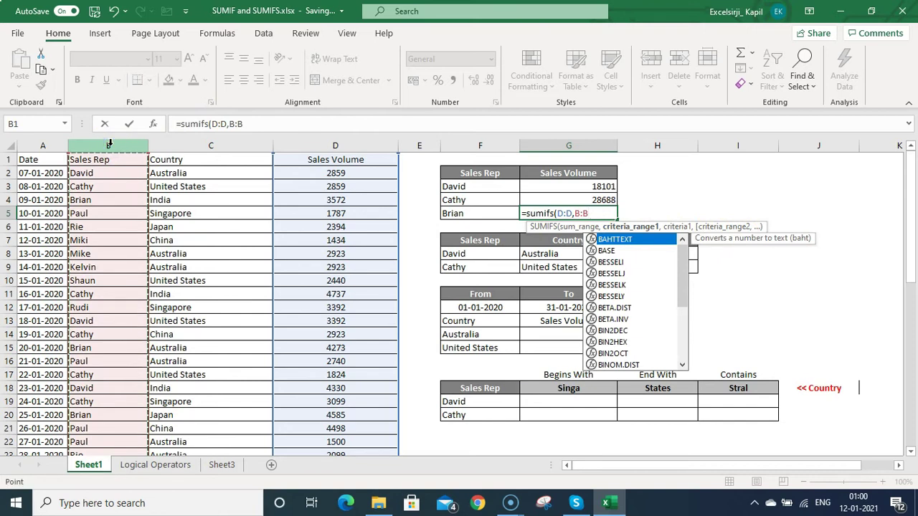
key("F4")
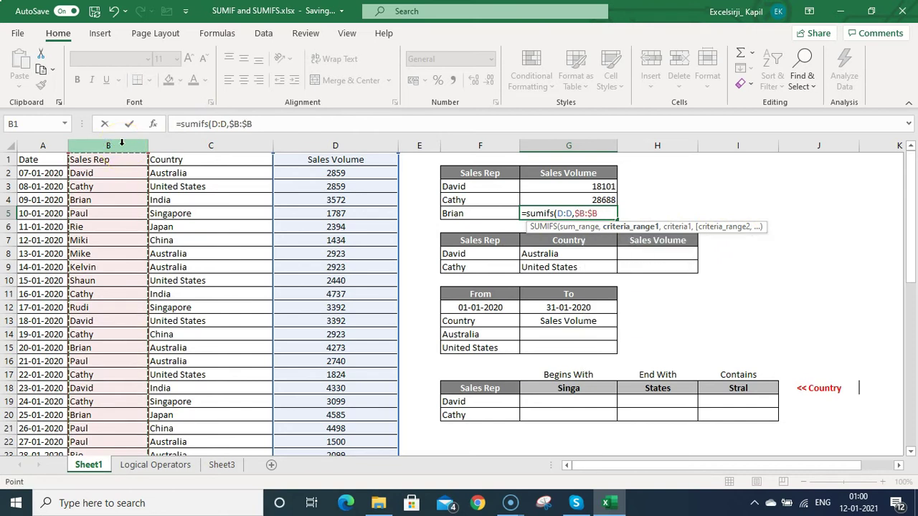
Lock the sum range as $D:$D and add F5 as the criterion, giving Brian's 18901.
left_click(560, 214)
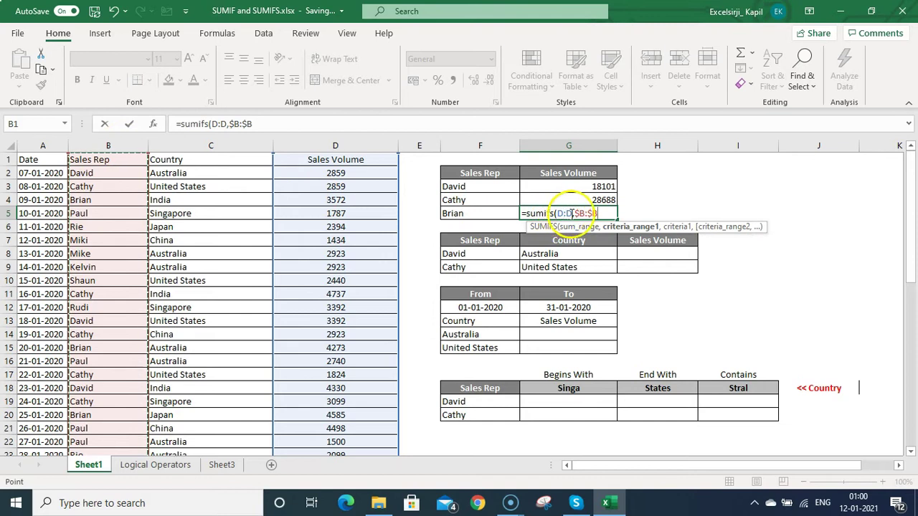
left_click_drag(558, 214, 572, 214)
key("F4")
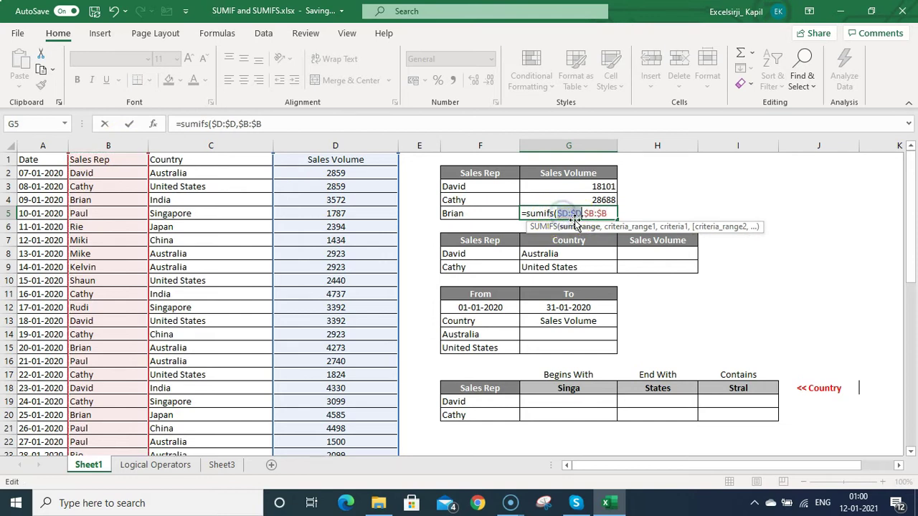
left_click(612, 213)
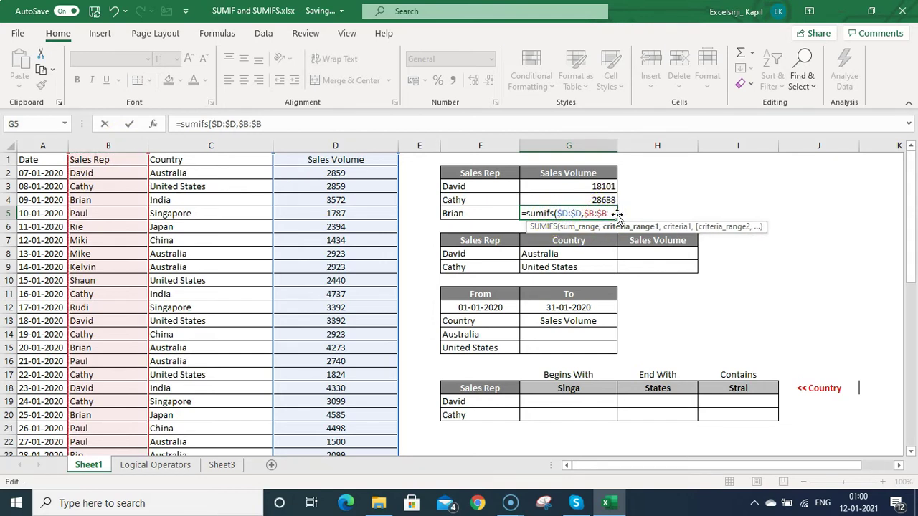
type(",")
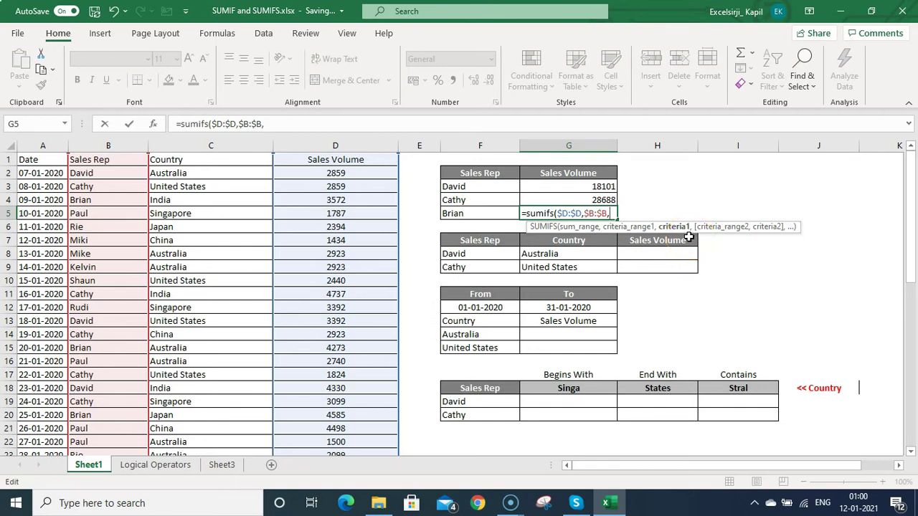
left_click(469, 213)
key("ctrl+Return")
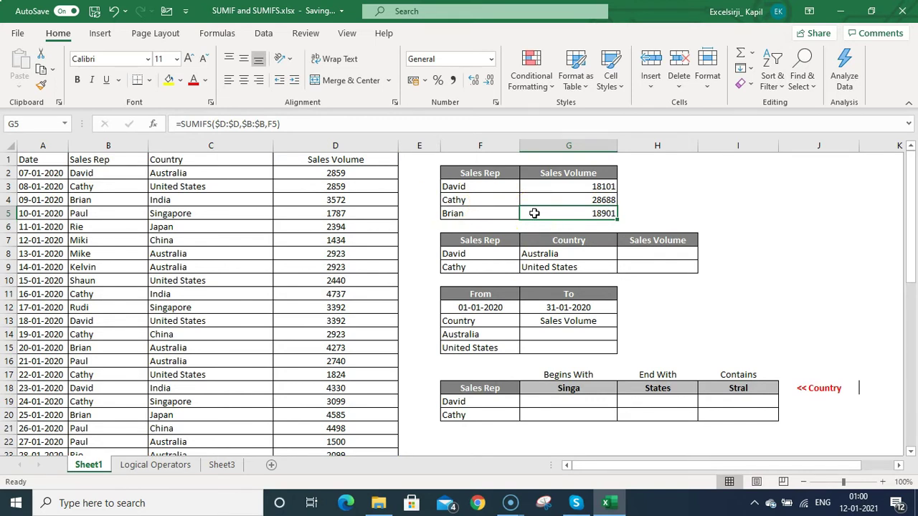
left_click(648, 255)
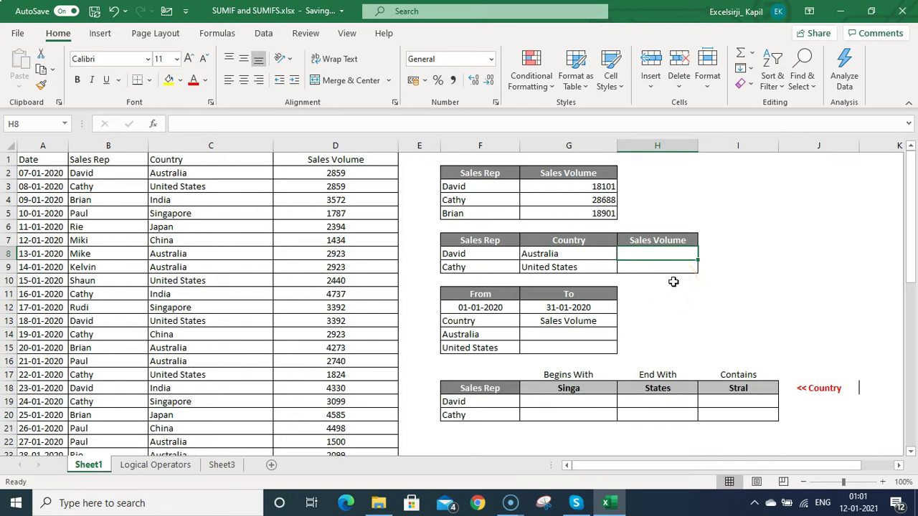
Start a SUMIFS in H8 summing $D:$D with $B:$B as the first criteria range.
type("=sumifs")
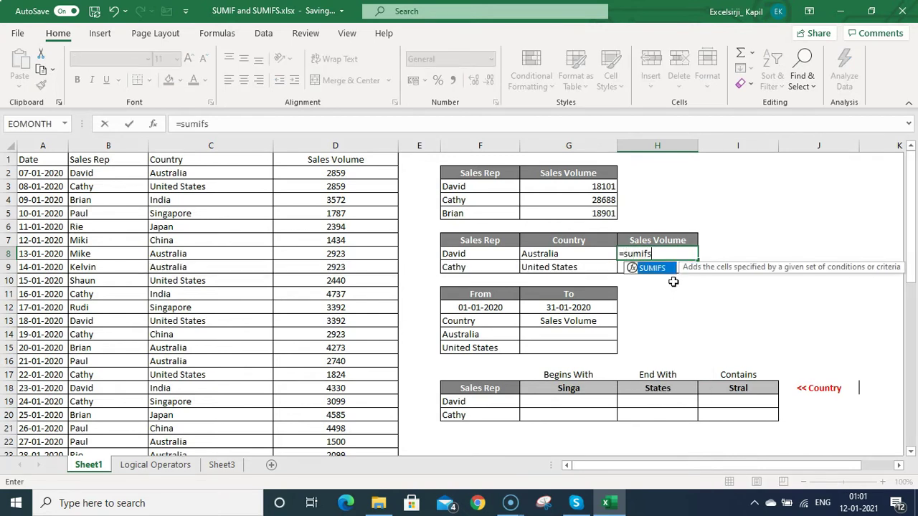
type("(")
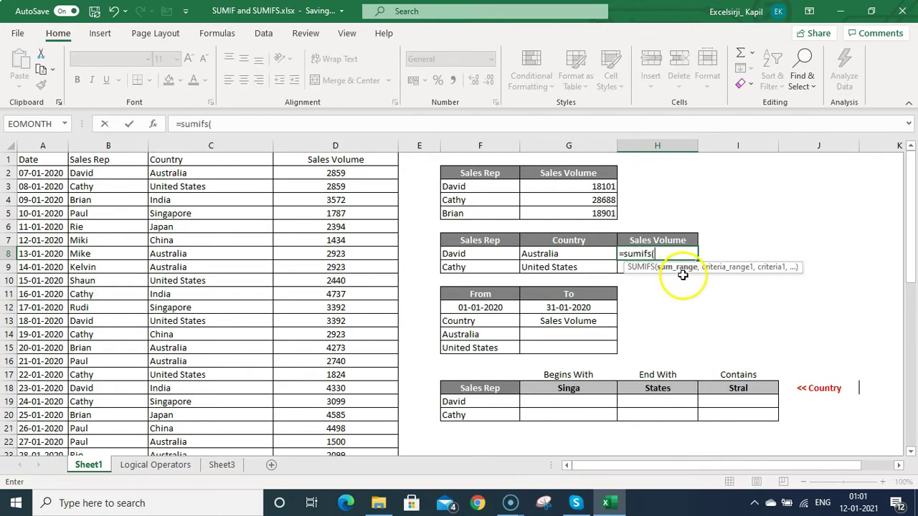
left_click(353, 147)
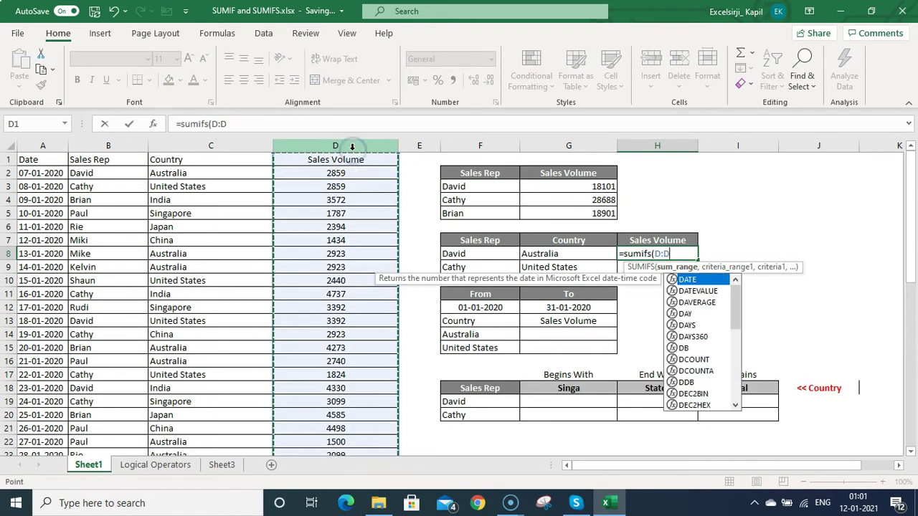
key("F4")
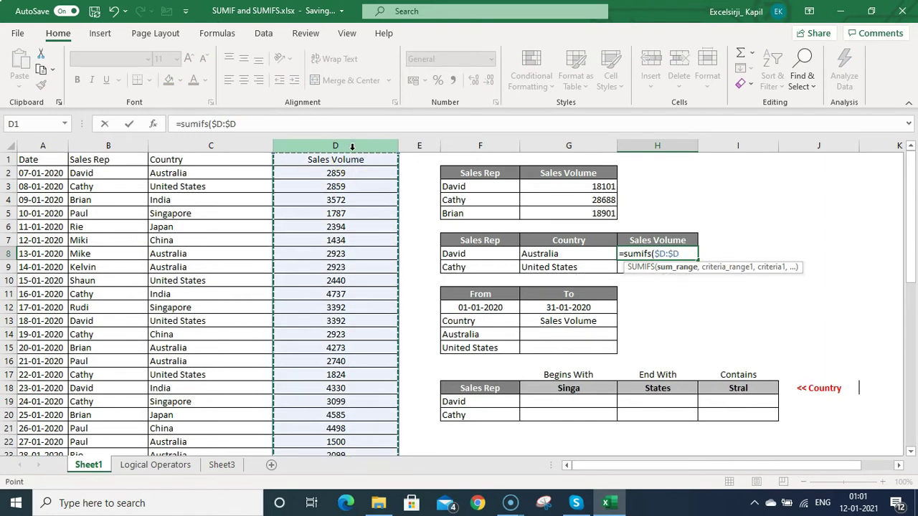
type(",")
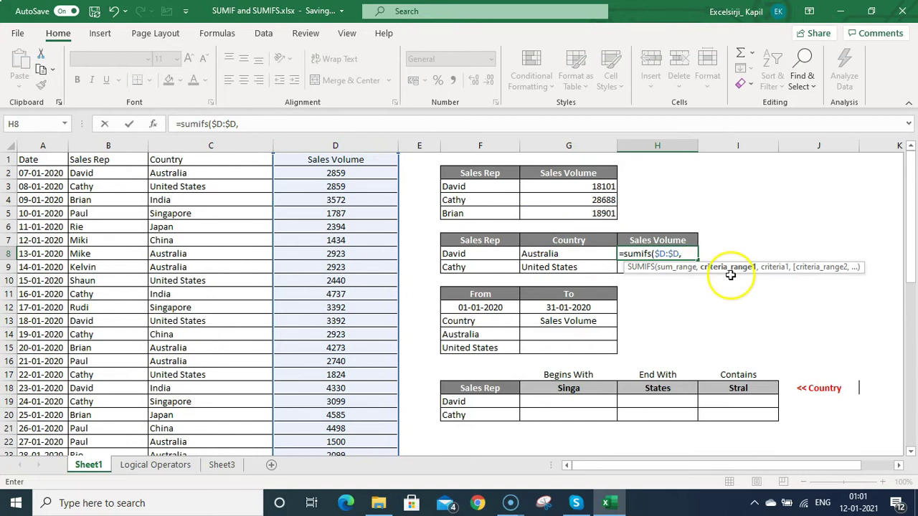
left_click(108, 146)
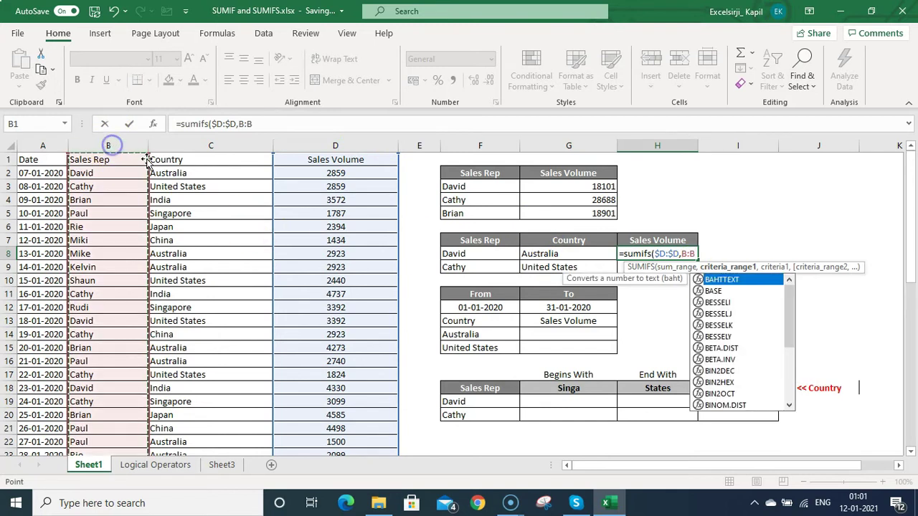
key("F4")
type(",")
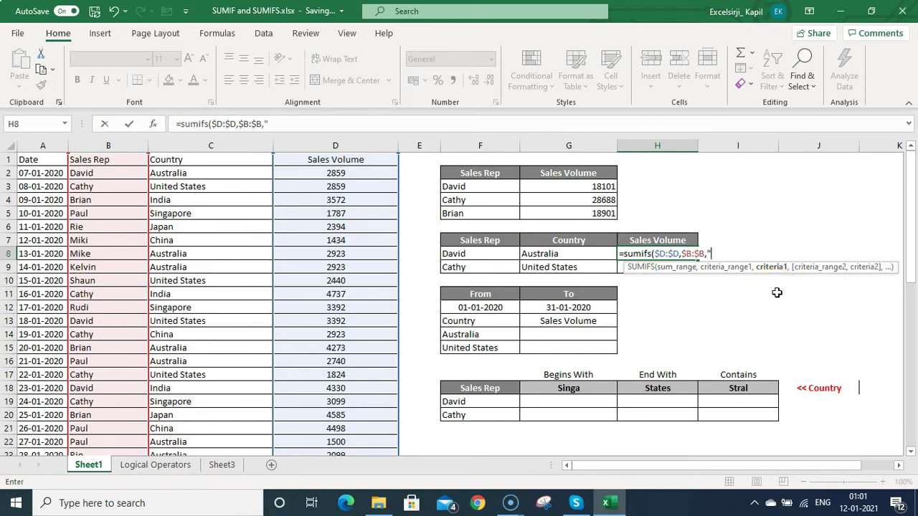
key("BackSpace")
Add David in F8 and Australia in G8 on column C as criteria, giving 6400.
left_click(492, 253)
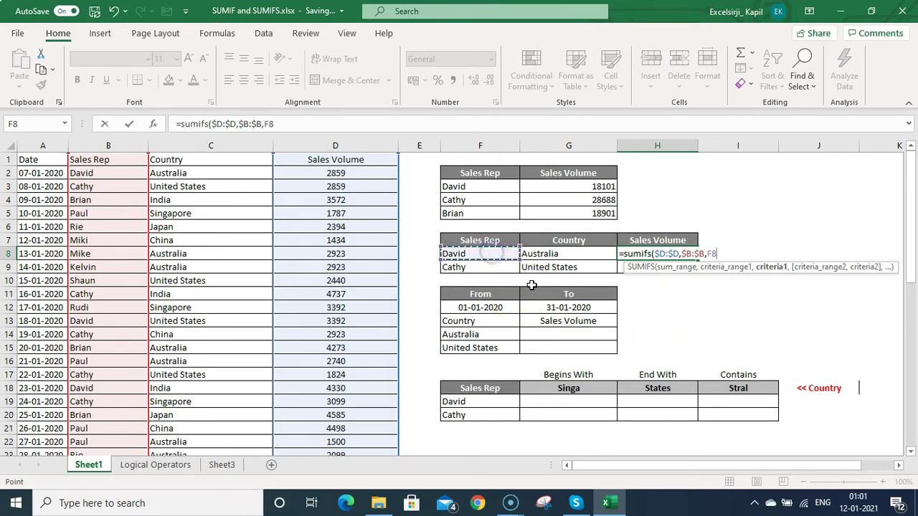
type(",")
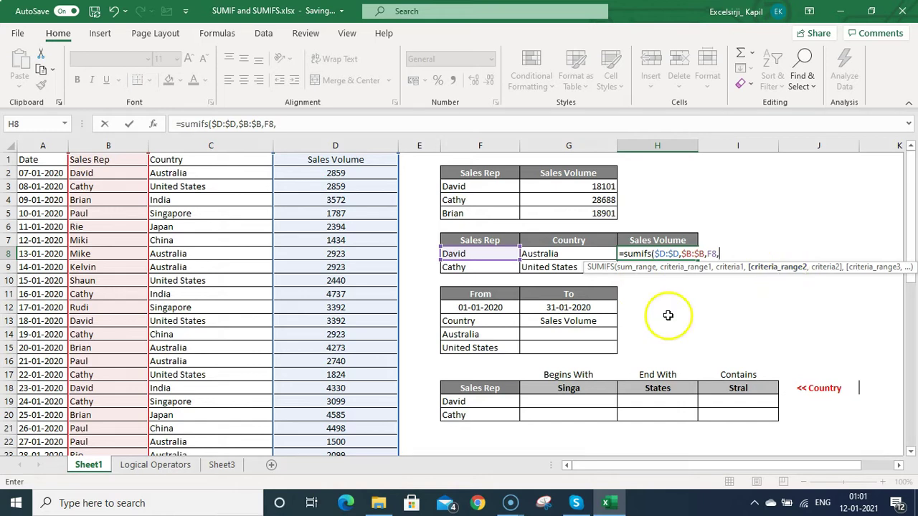
left_click(236, 144)
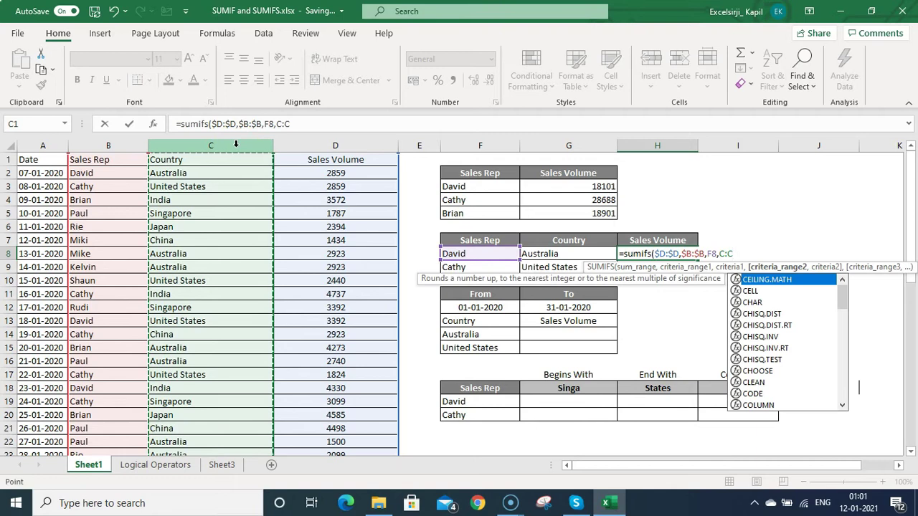
type(",")
left_click(547, 255)
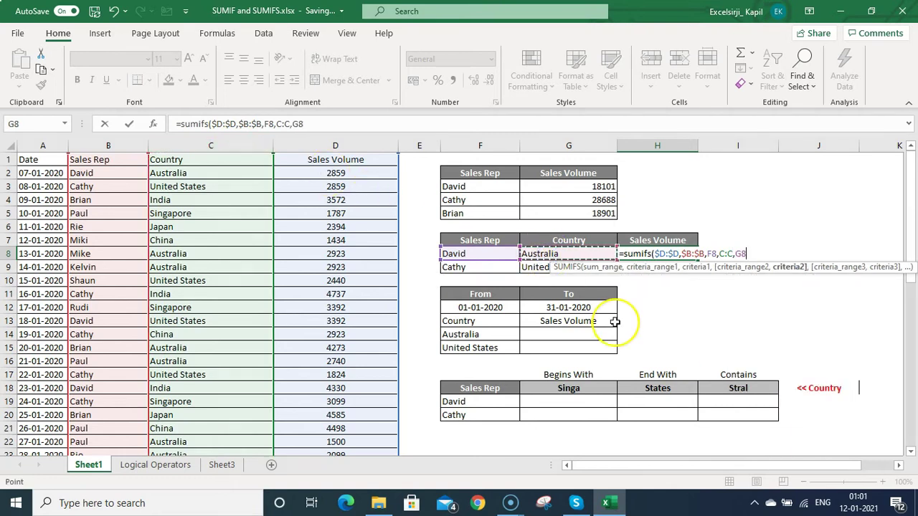
key("ctrl+Return")
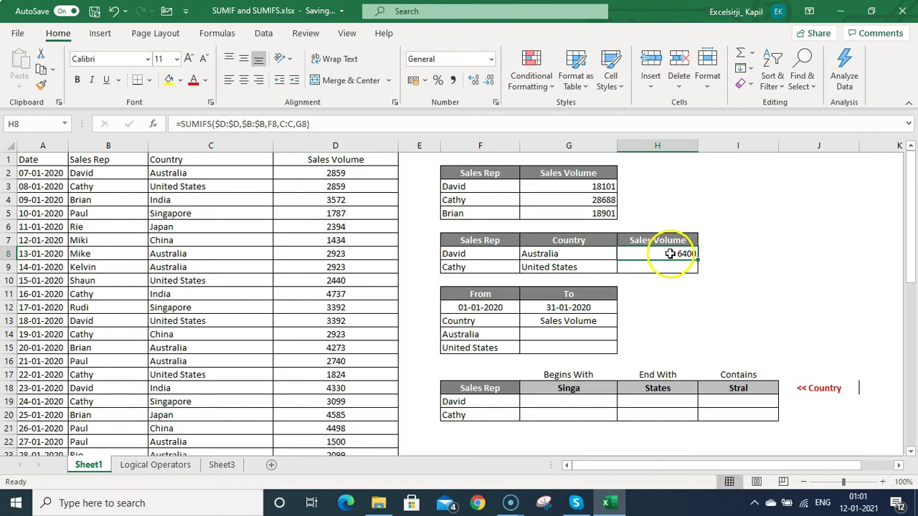
Change H8's references to $C:$C, $F8 and $G8 so the formula copies down correctly.
left_click(287, 126)
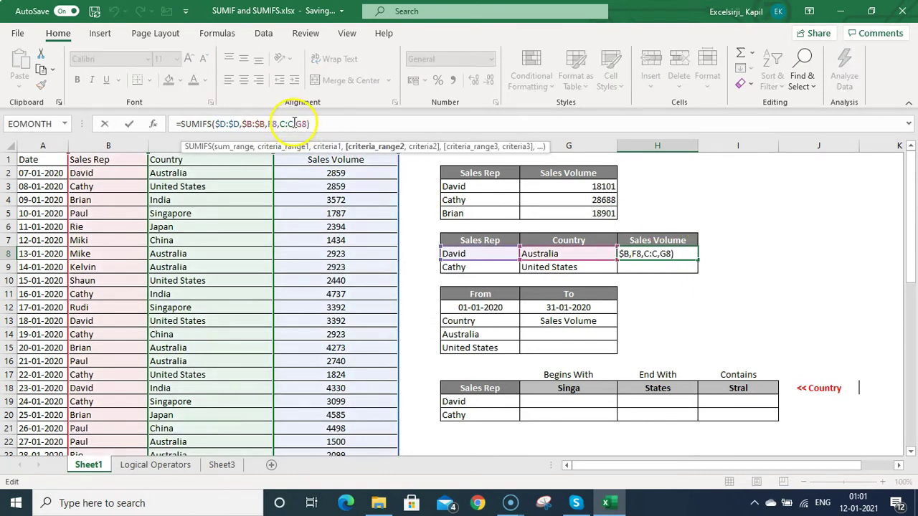
key("F4")
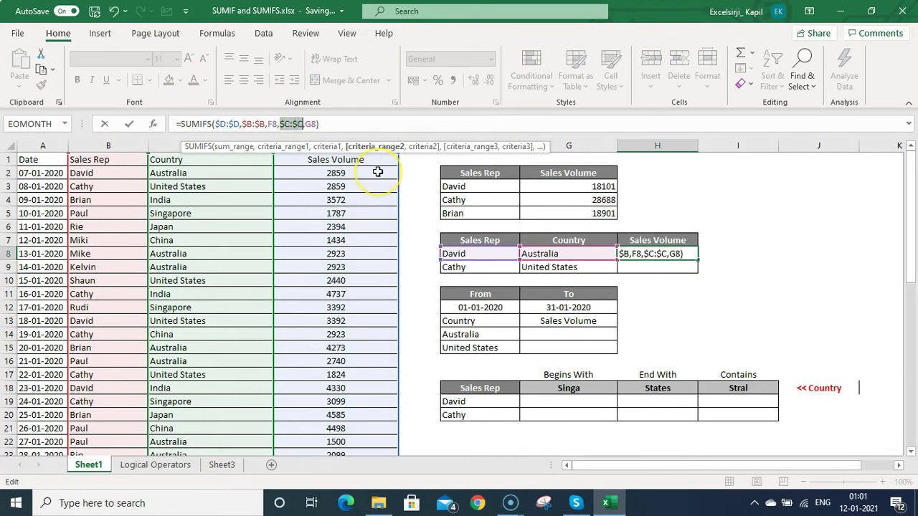
left_click(307, 124)
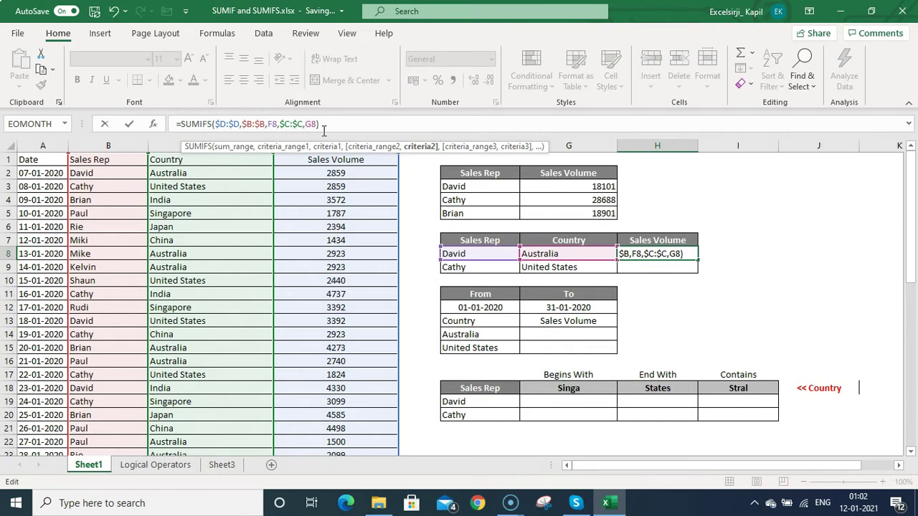
left_click(277, 123)
left_click(315, 123)
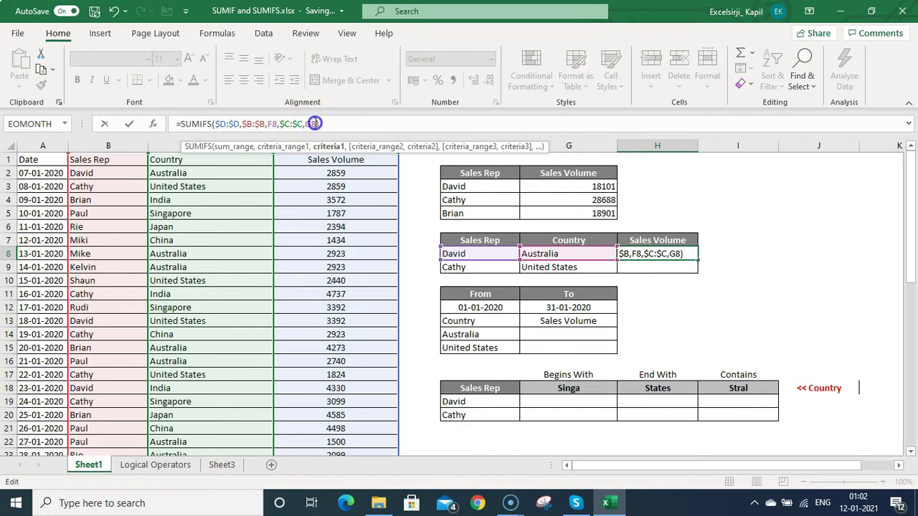
double_click(309, 123)
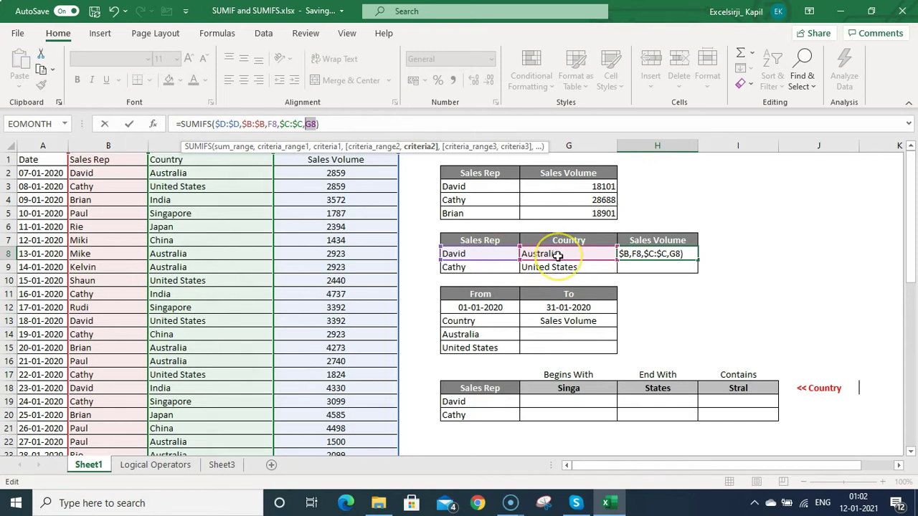
left_click(307, 124)
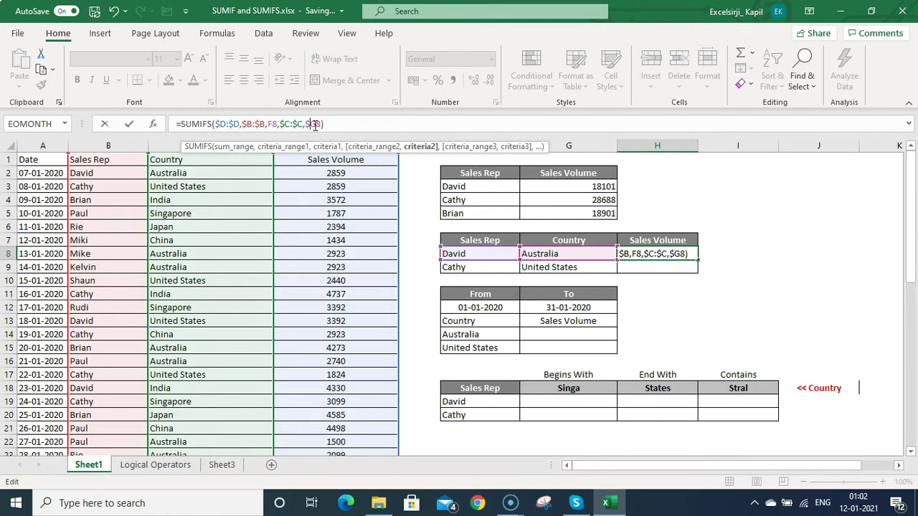
left_click_drag(321, 124, 313, 124)
left_click(268, 123)
type("$")
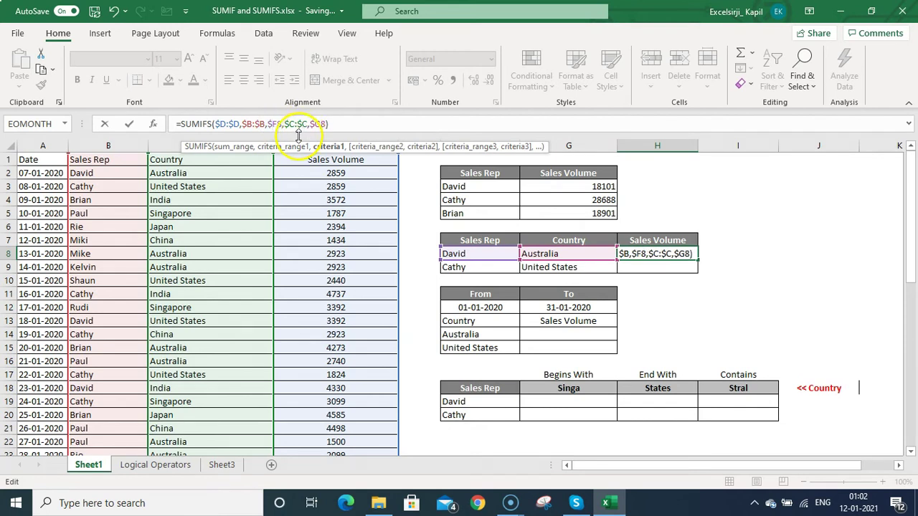
key("Return")
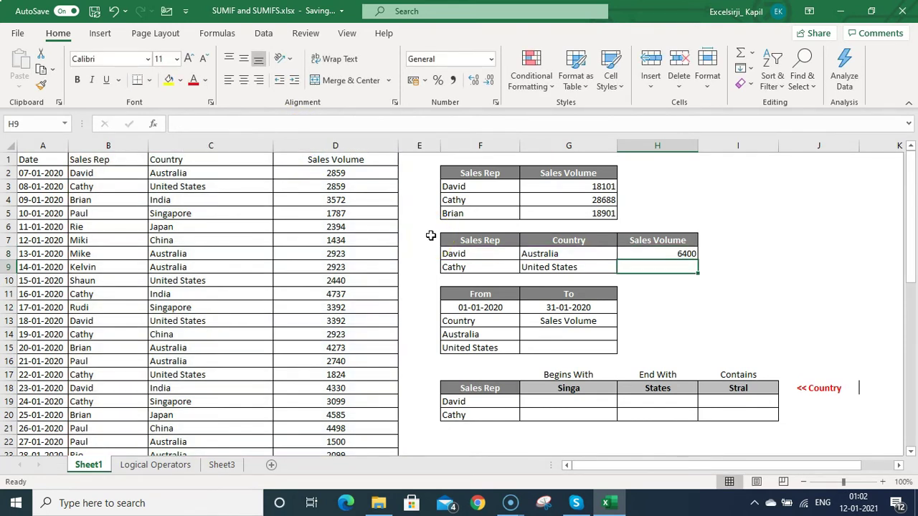
Copy the SUMIFS to Cathy's H9 and change its sum range to $D2:$D900, yielding #VALUE!
key("ctrl+d")
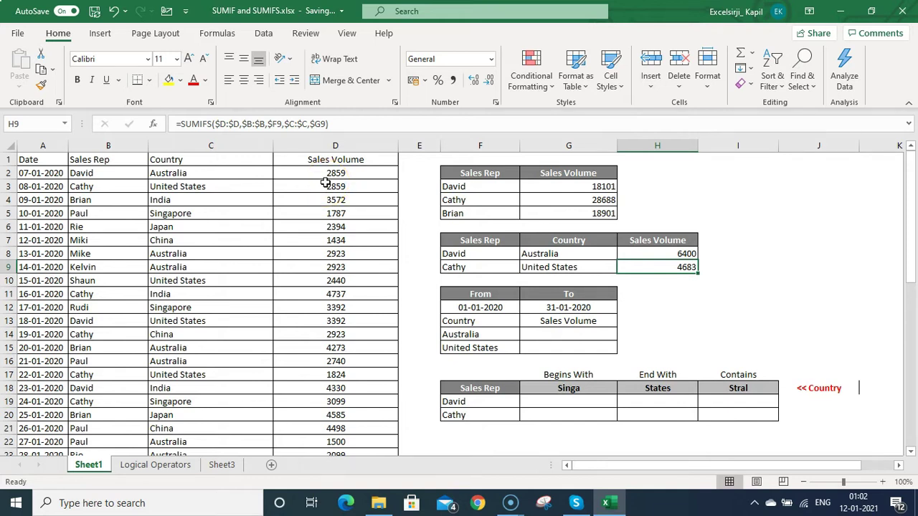
left_click(228, 125)
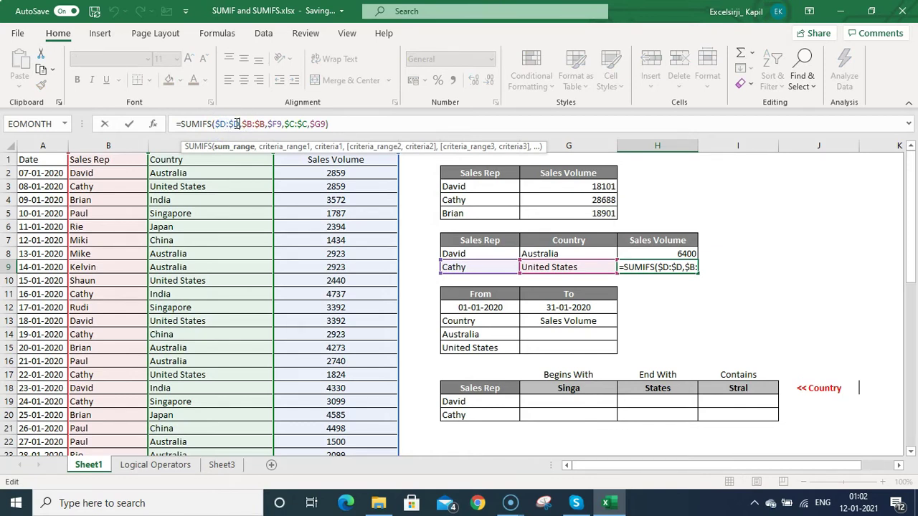
double_click(263, 124)
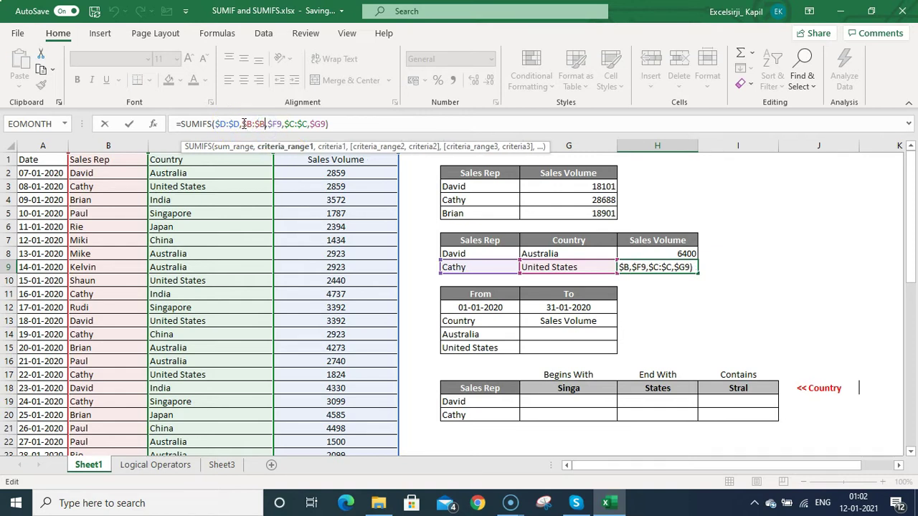
left_click(264, 125)
left_click_drag(264, 125, 245, 125)
left_click(227, 124)
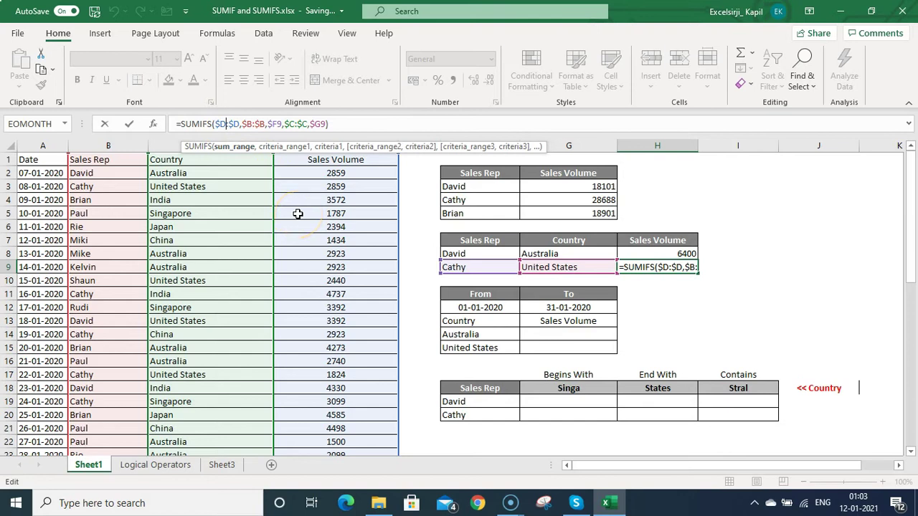
type("2")
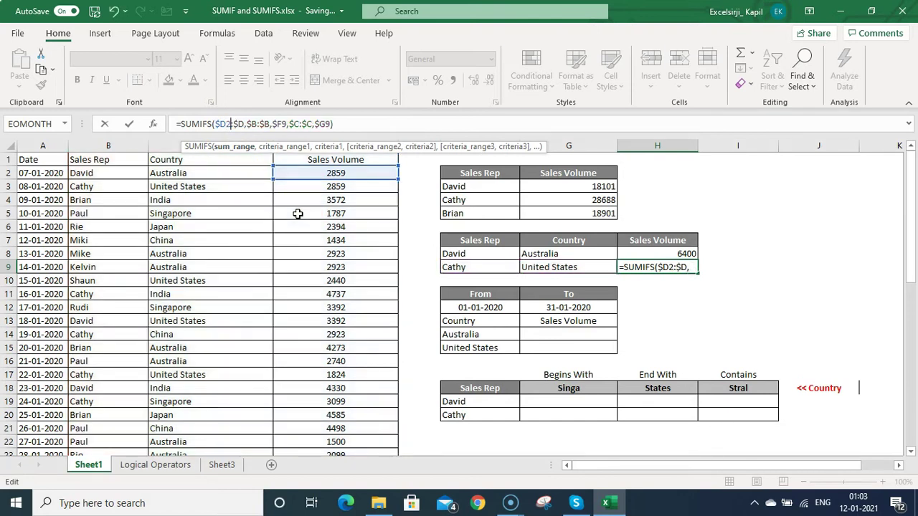
left_click(242, 124)
type("900")
left_click(283, 127)
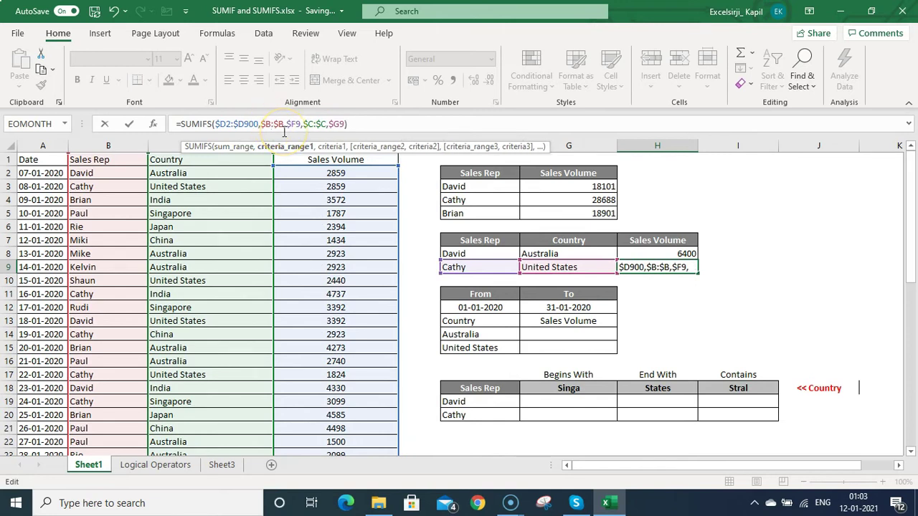
key("Return")
key("Up")
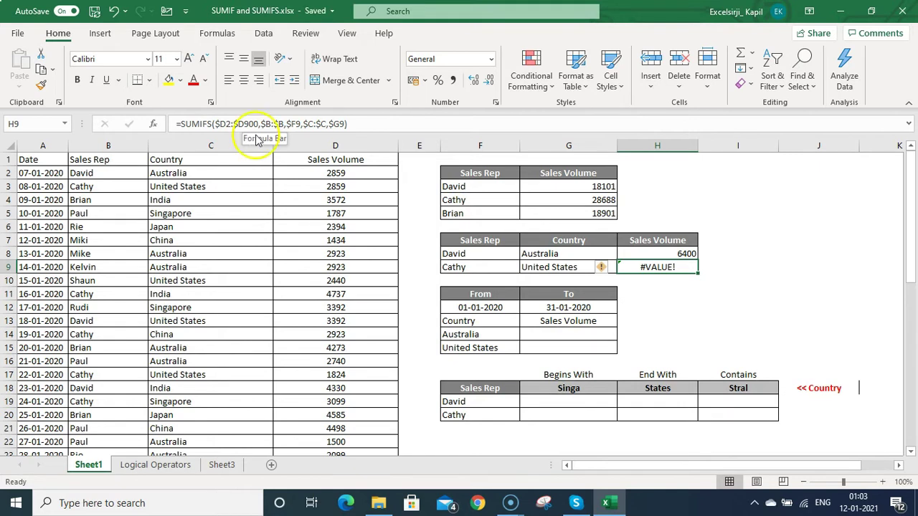
Change the sales rep range in H9's formula from $B:$B to $B2:$B900.
left_click(273, 124)
left_click(234, 125)
left_click(232, 125)
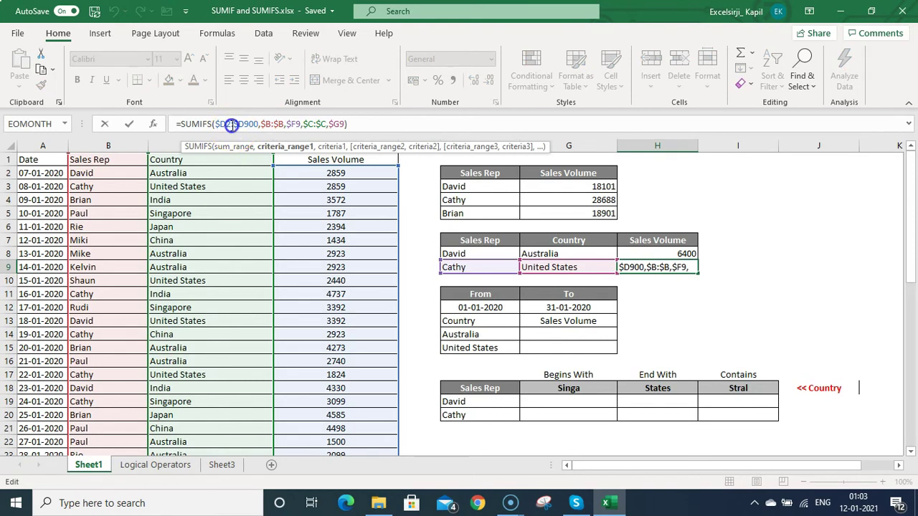
left_click(309, 124)
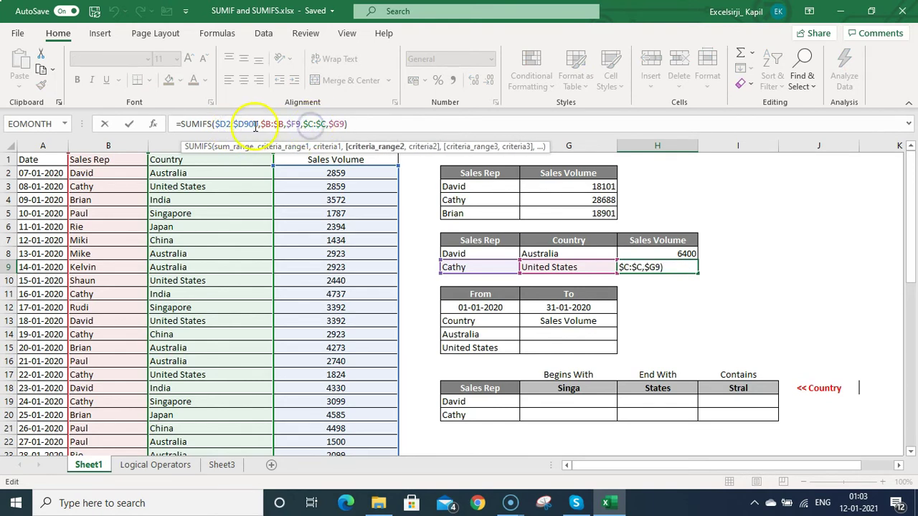
left_click(224, 123)
left_click(228, 123)
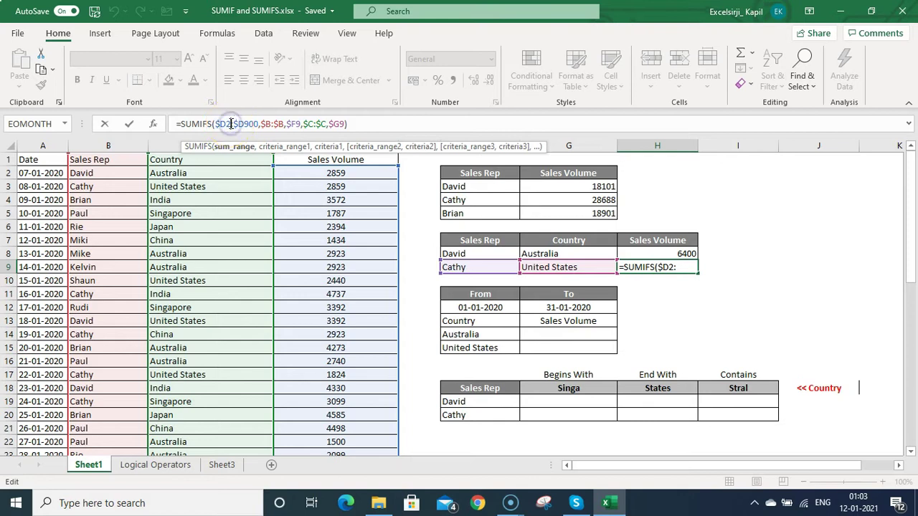
left_click(255, 124)
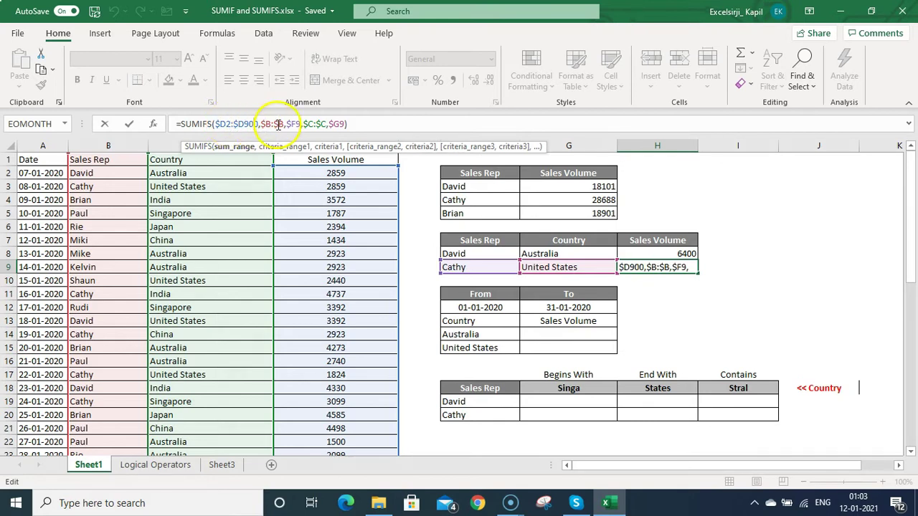
left_click(267, 124)
type("2")
left_click(286, 123)
type("900")
Change the country range to $C2:$C900 so H9 returns 4683.
left_click(331, 124)
type("2")
left_click(350, 123)
type("900")
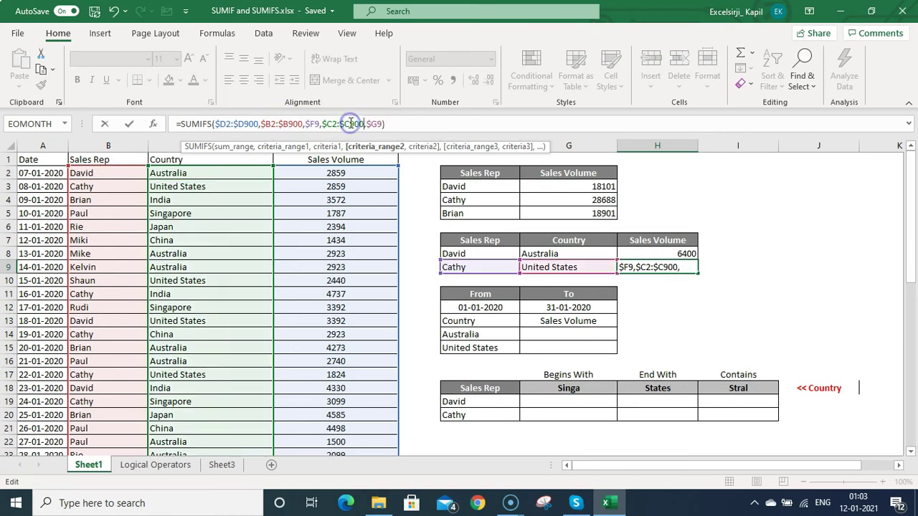
key("ctrl+Return")
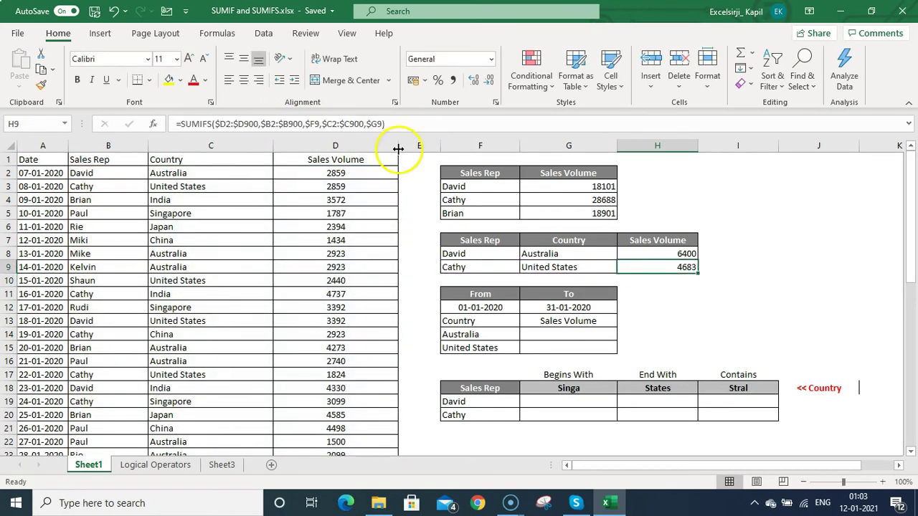
double_click(676, 272)
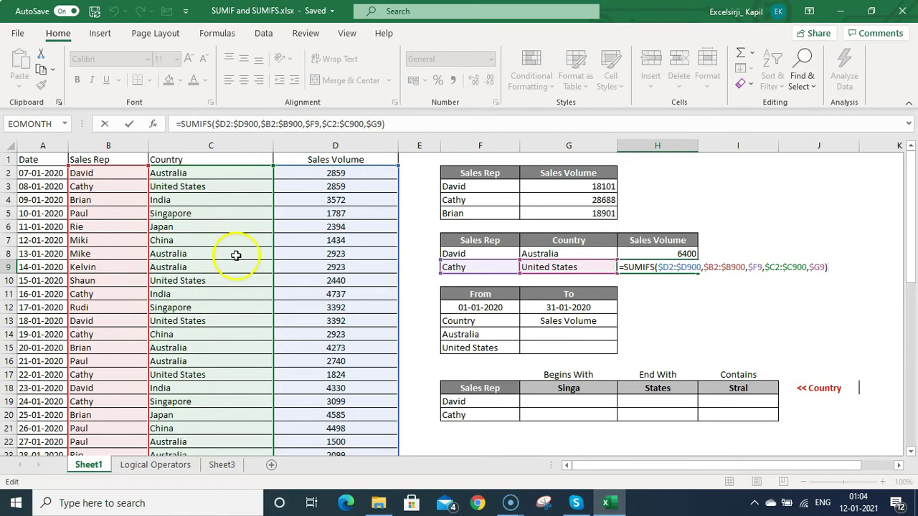
left_click(237, 125)
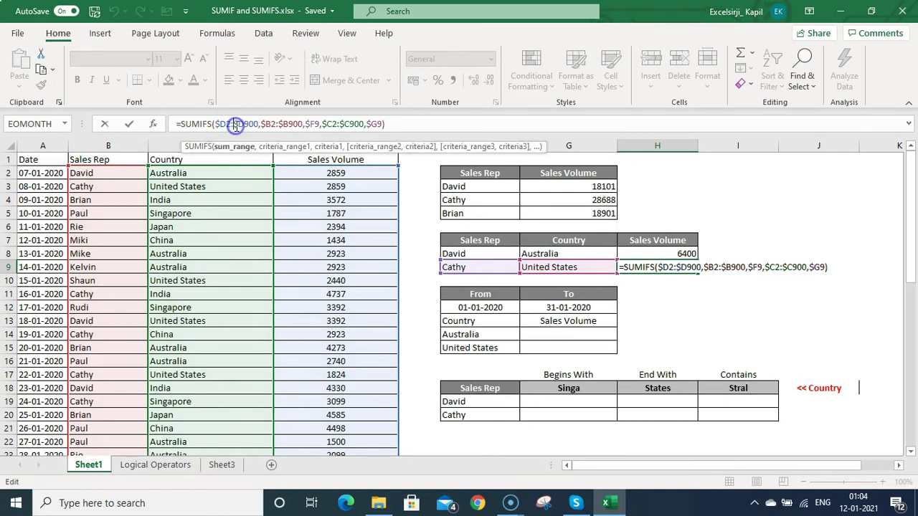
left_click(277, 124)
left_click(345, 124)
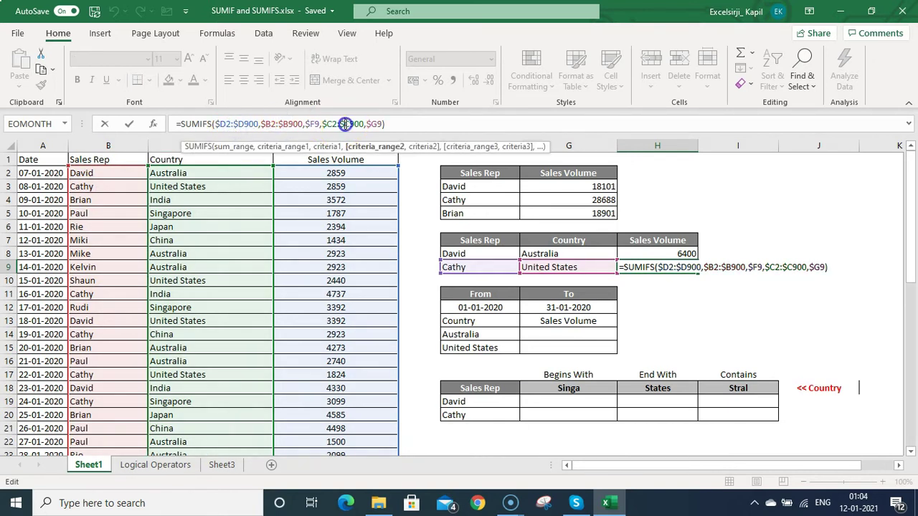
left_click(233, 126)
Leave H9 unchanged and check the From and To dates (To 31-01-2020) beside G14.
key("Return")
key("Down")
key("Down")
key("Down")
key("Down")
key("Left")
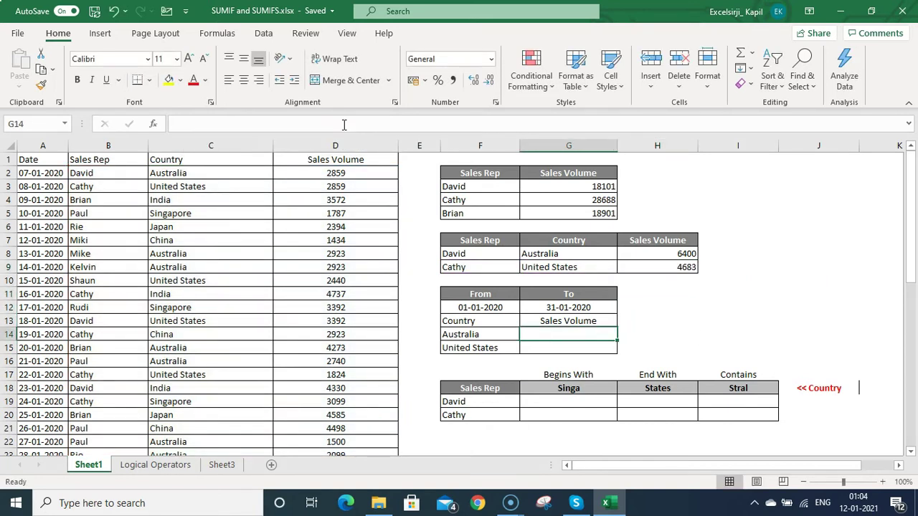
key("Up")
key("Up")
key("Up")
key("Left")
key("Down")
key("Right")
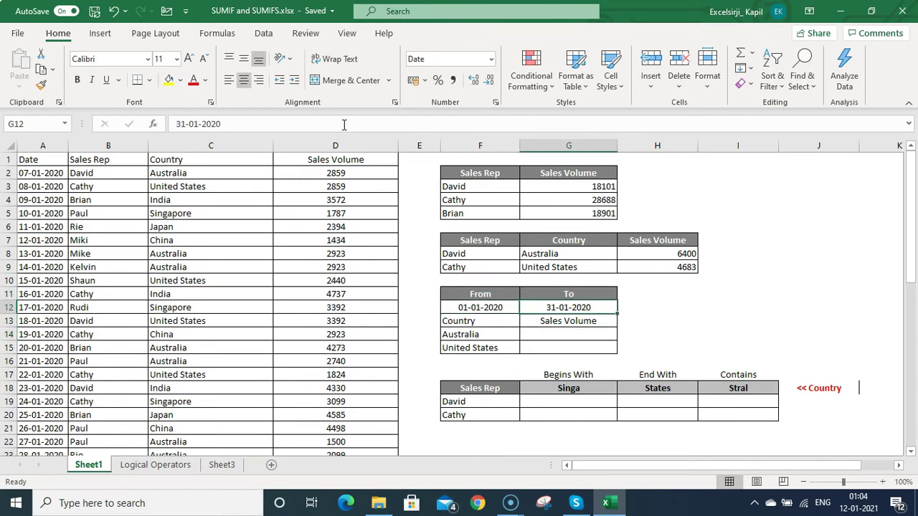
key("Down")
key("Down")
Begin =sumifs(D:D,C:C,F14,A:A, in G14 for Australia's sales volume.
type("=sumifs(")
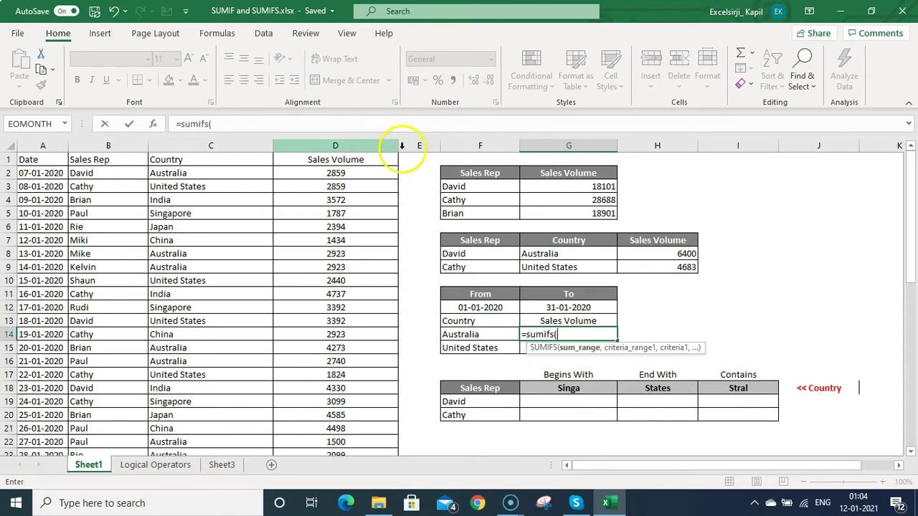
left_click(344, 146)
type(",")
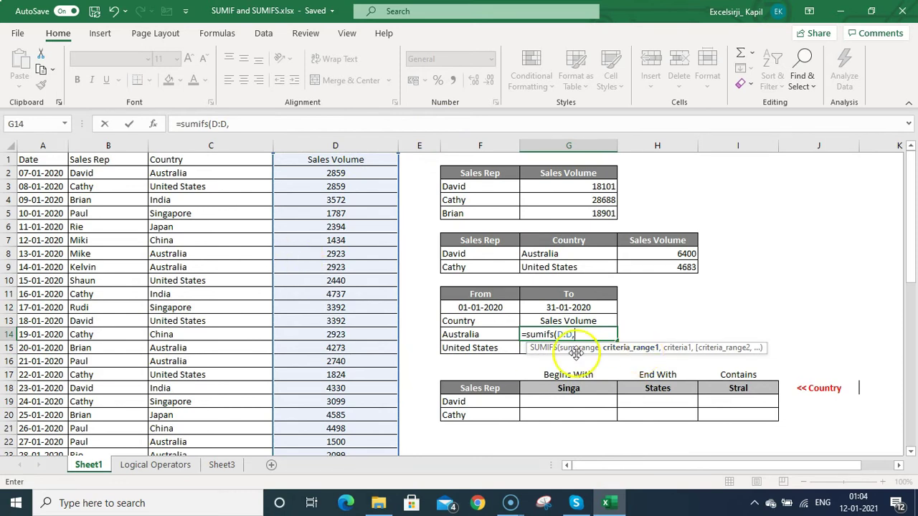
left_click(214, 147)
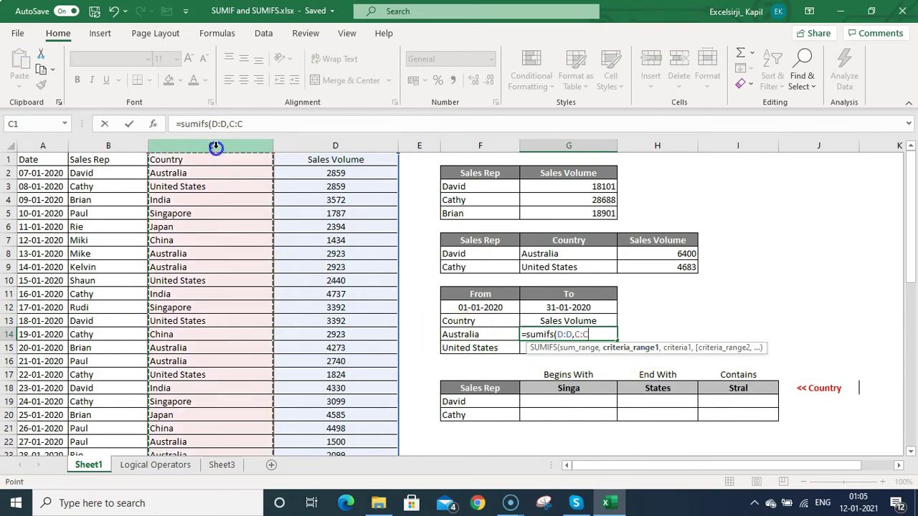
type(",")
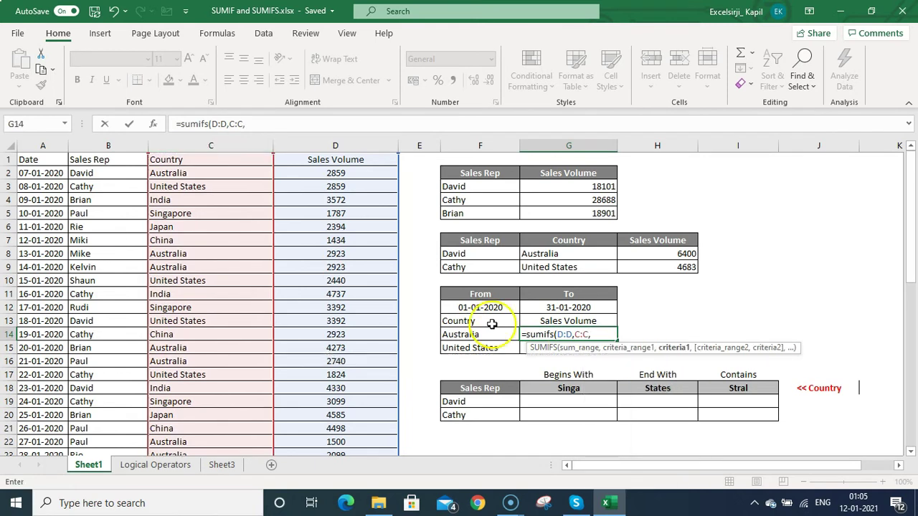
left_click(485, 333)
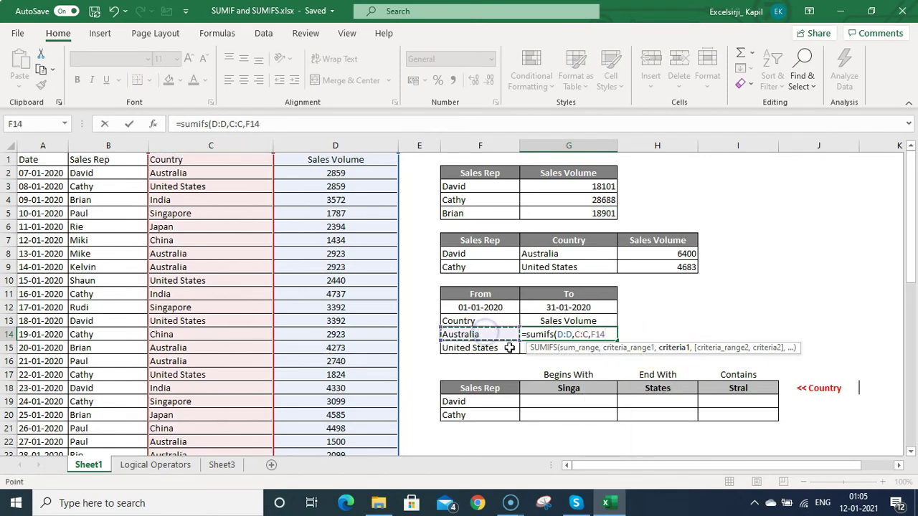
type(",")
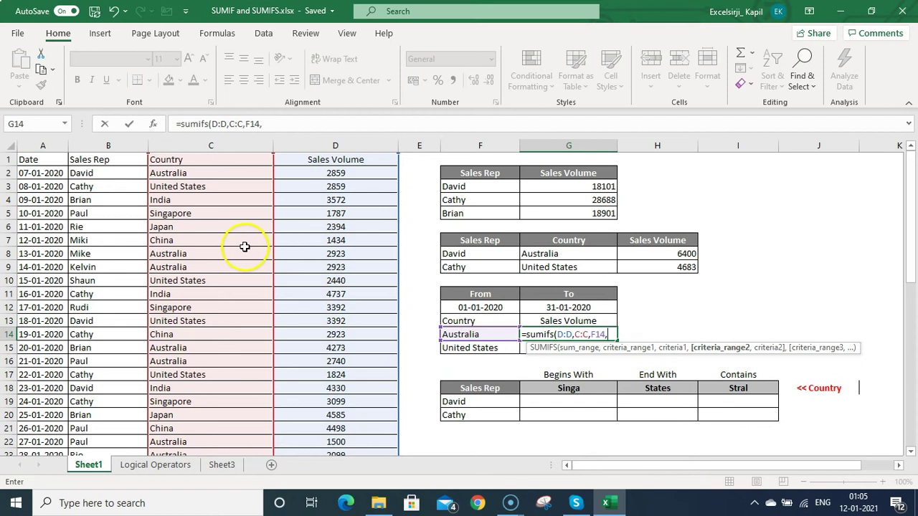
left_click(45, 145)
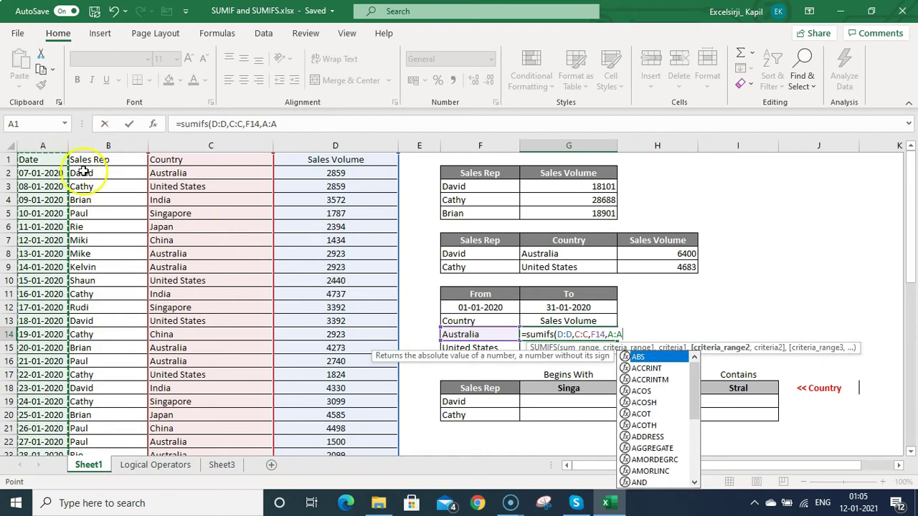
type(",")
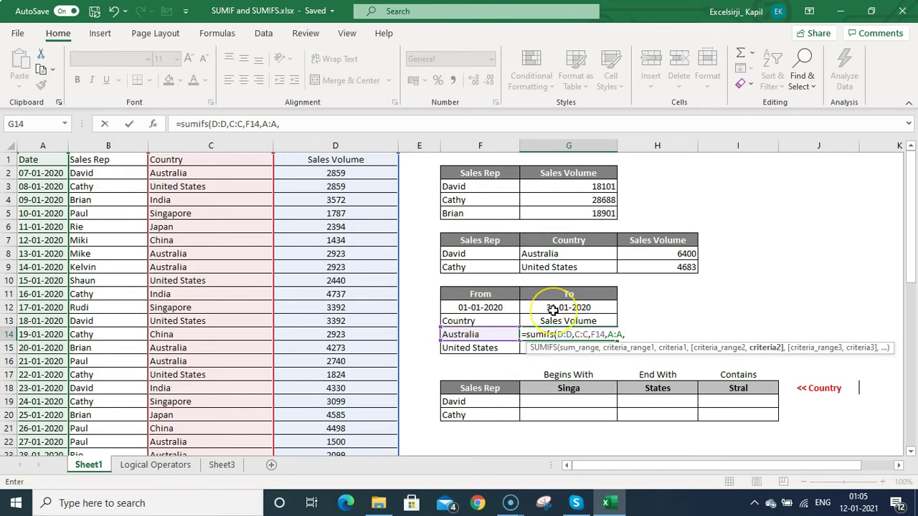
Add the From date F12 and To date G12 as column A bounds, giving 19317.
left_click(319, 124)
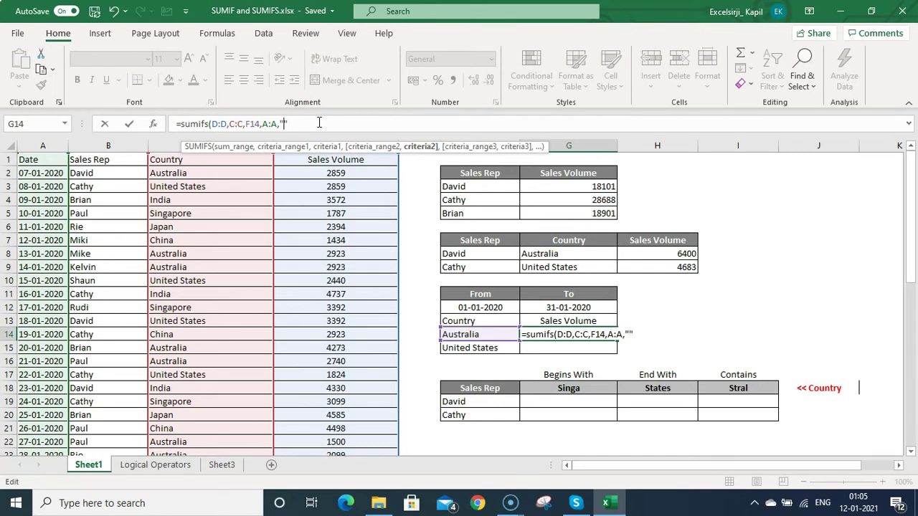
left_click(331, 133)
type("&")
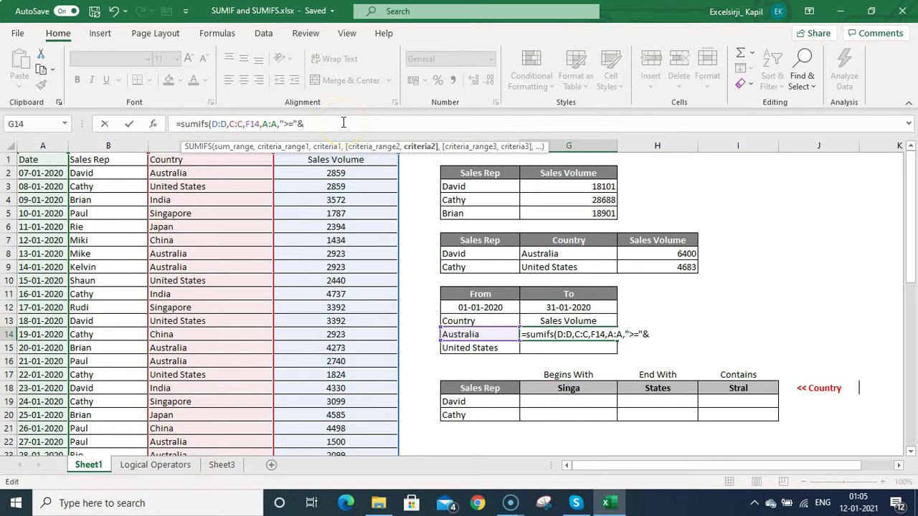
left_click(482, 307)
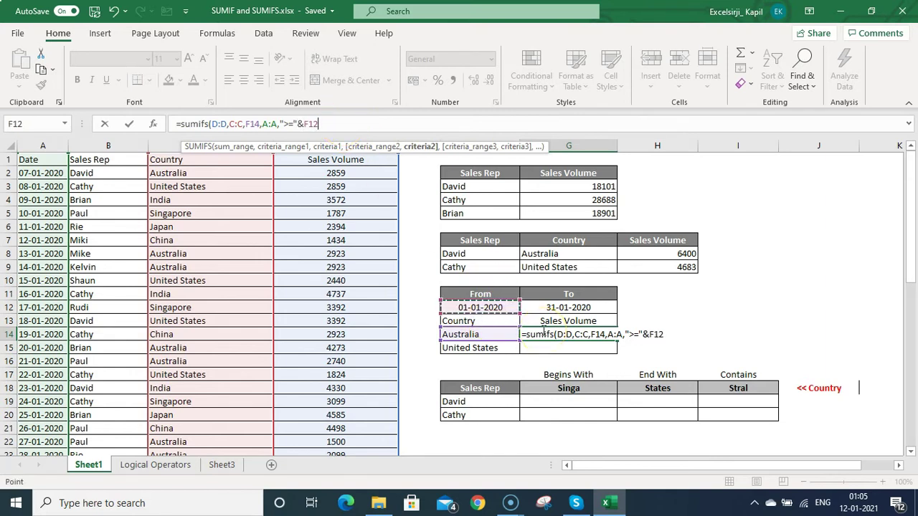
type(",")
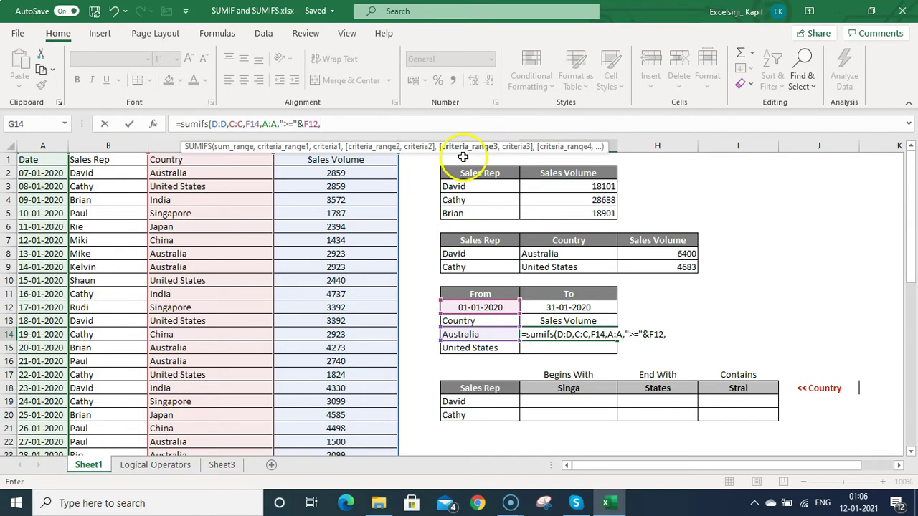
left_click(33, 146)
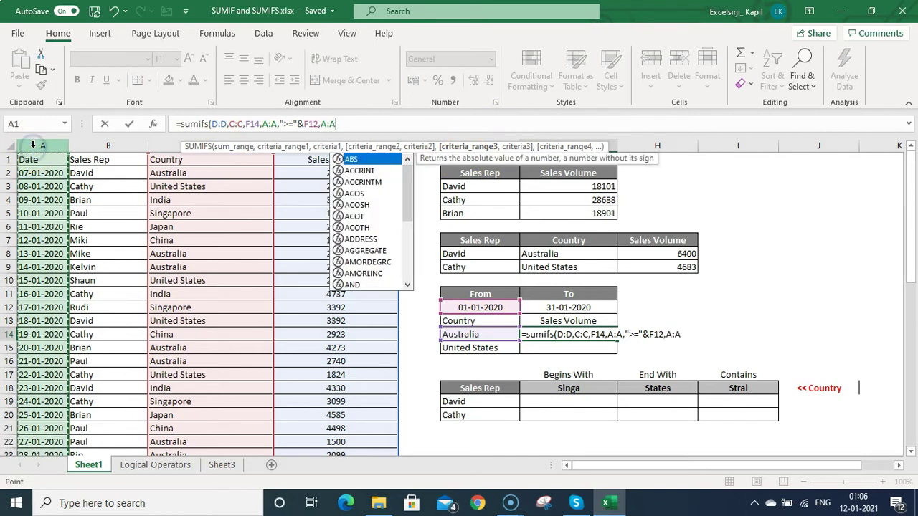
type(",\"<=\"&")
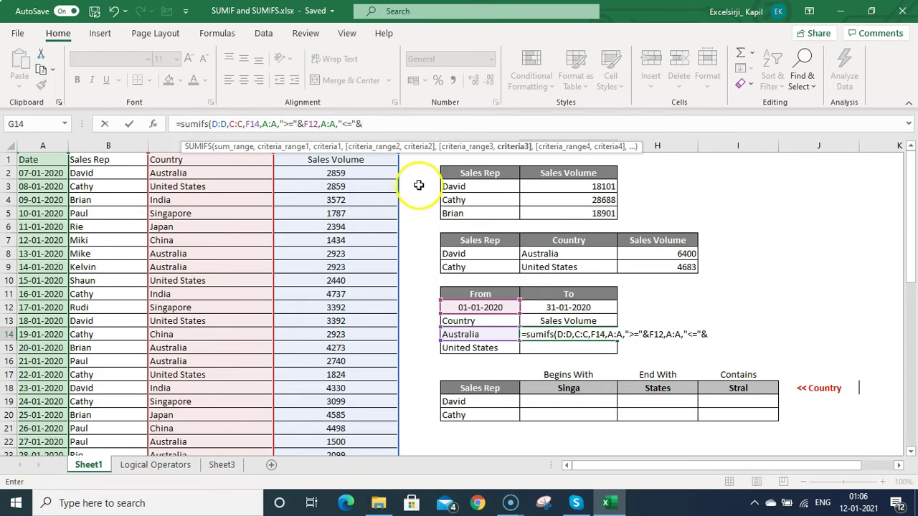
left_click(567, 308)
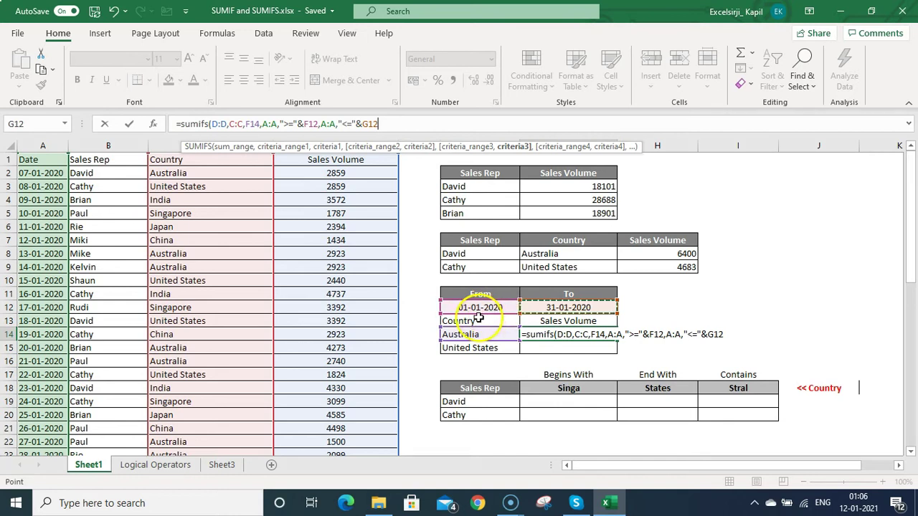
mouse_move(864, 510)
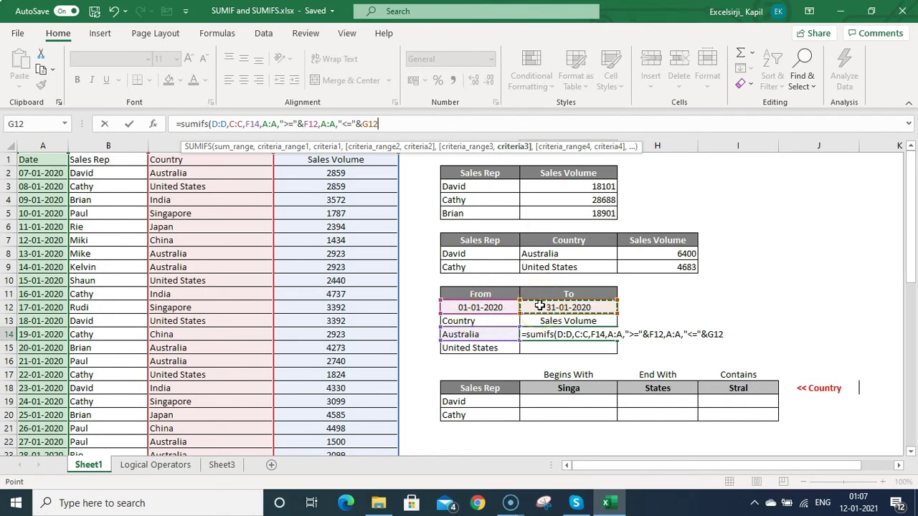
key("ctrl+Return")
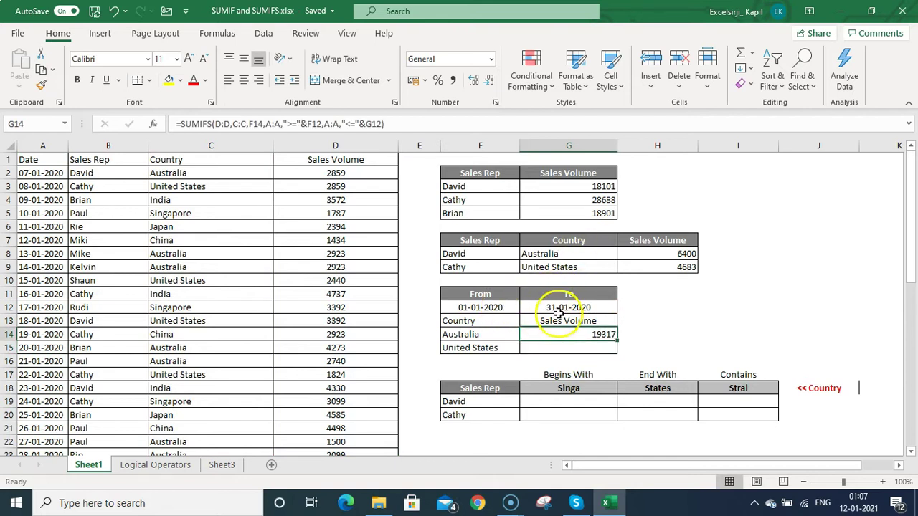
Fill the G14 formula down to G15 for the United States, which returns 0.
left_click_drag(576, 347, 574, 335)
key("ctrl+d")
left_click(576, 347)
left_click(670, 343)
left_click(600, 352)
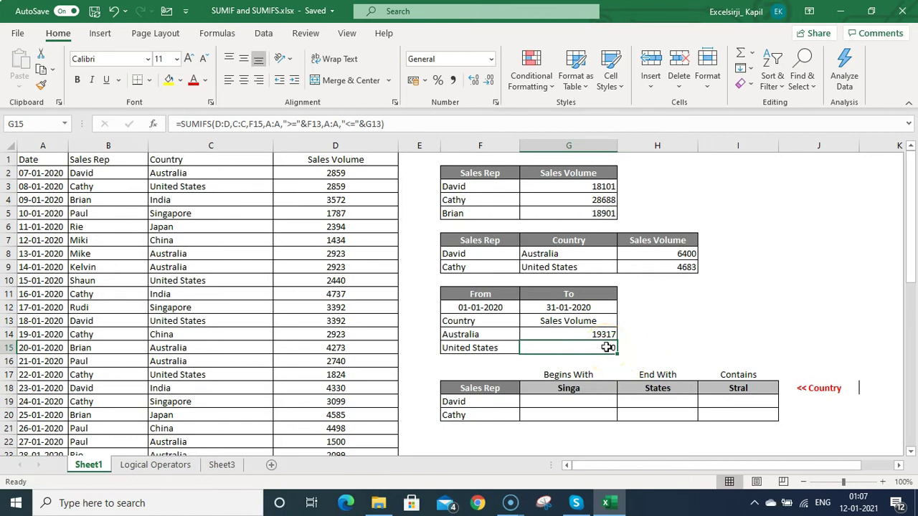
double_click(607, 347)
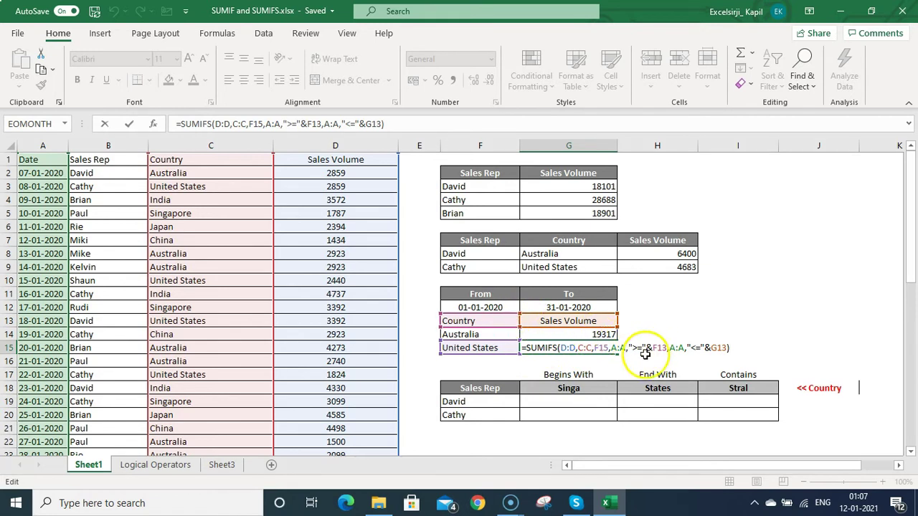
key("ctrl+Return")
left_click(588, 334)
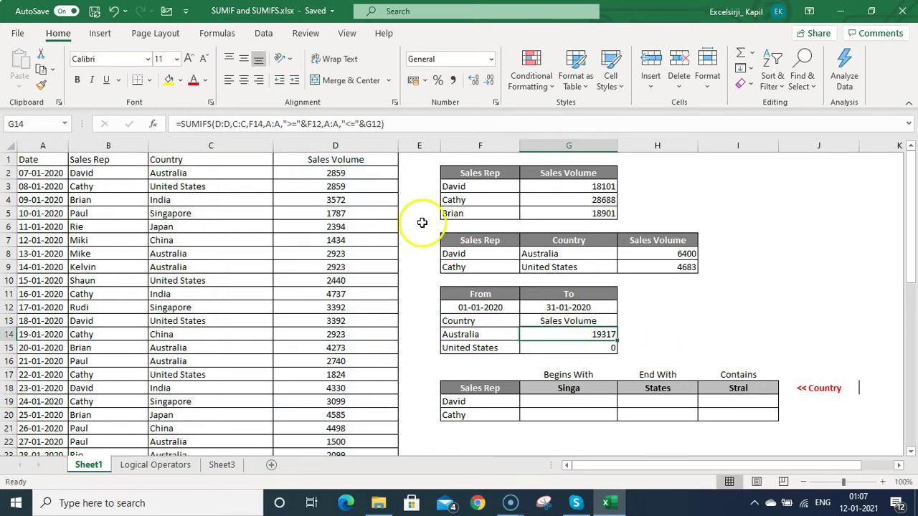
left_click_drag(480, 307, 560, 309)
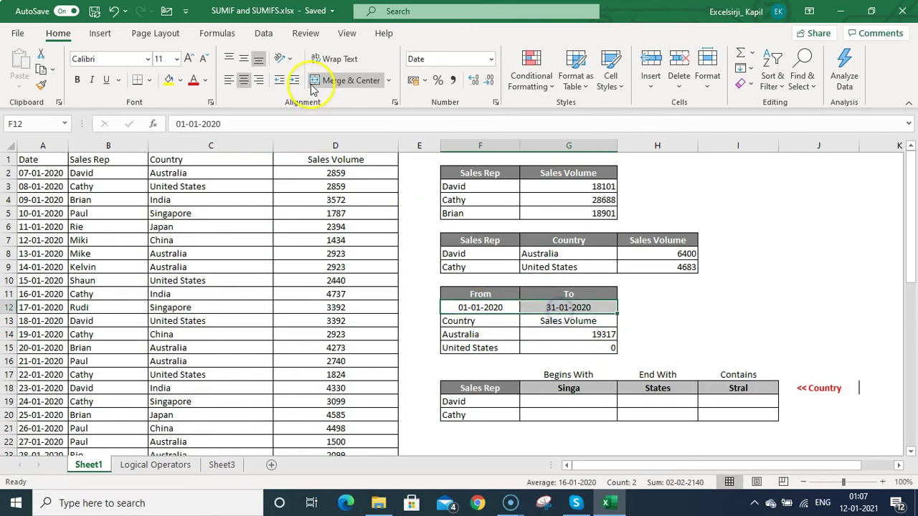
Anchor the dates as F$12 and G$12 in G14 and fill down, so G15 totals 13240.
left_click(584, 333)
left_click(313, 124)
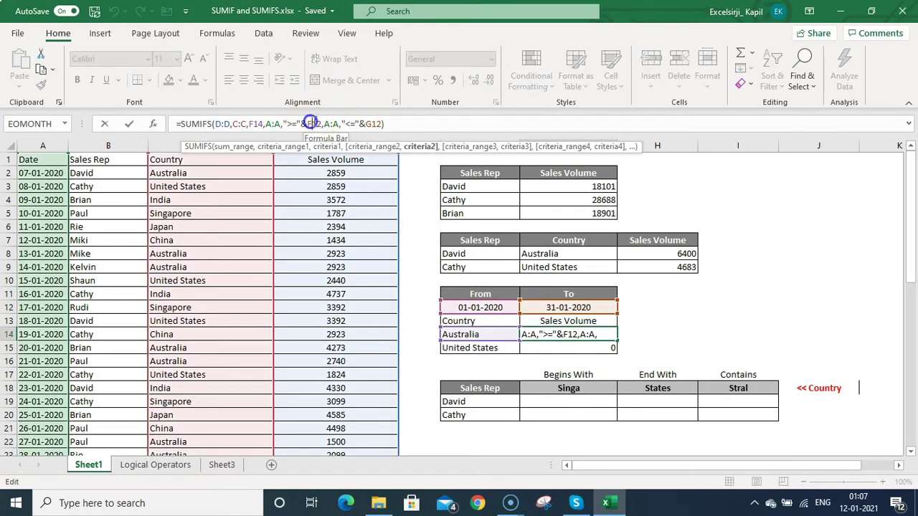
type("$")
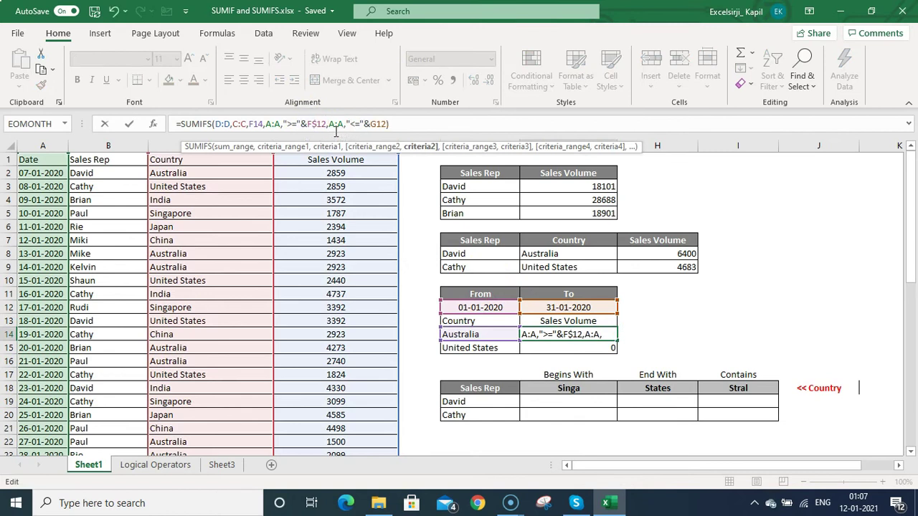
left_click(376, 124)
type("$")
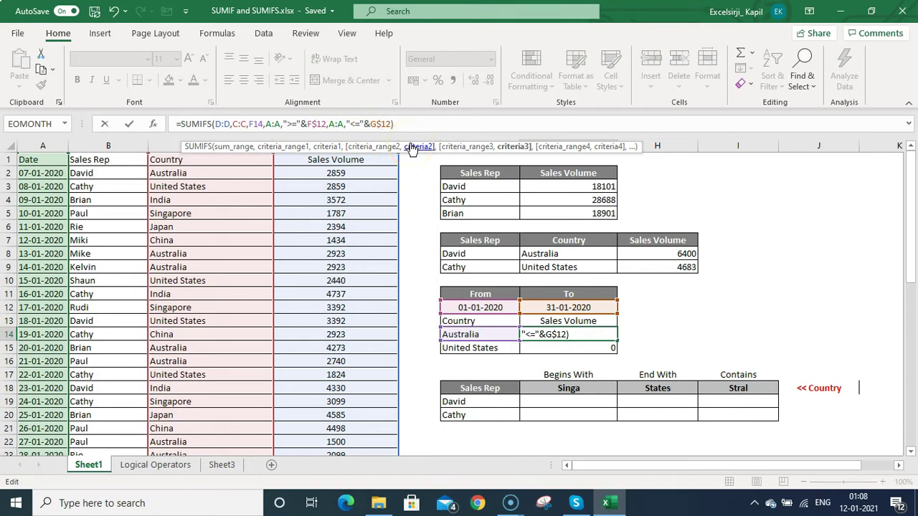
key("Return")
key("ctrl+d")
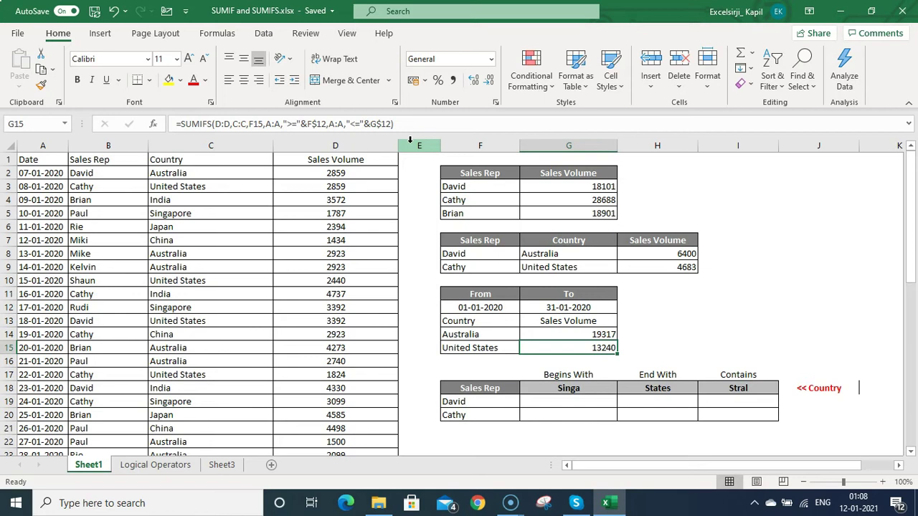
key("Up")
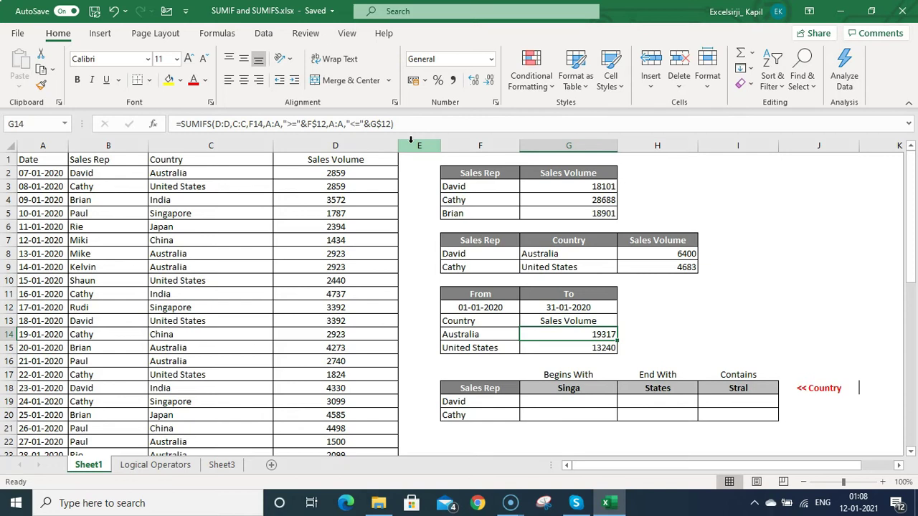
key("Down")
key("Down")
key("Down")
key("Down")
key("Down")
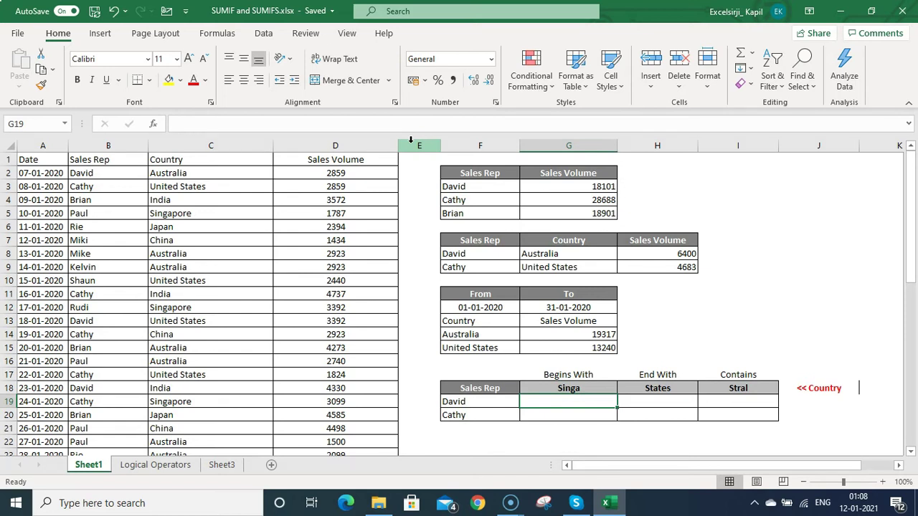
Enter =SUMIFS(D:D,C:C,G18&"*") in G19 to total Singa-prefixed countries, giving 20201.
type("=")
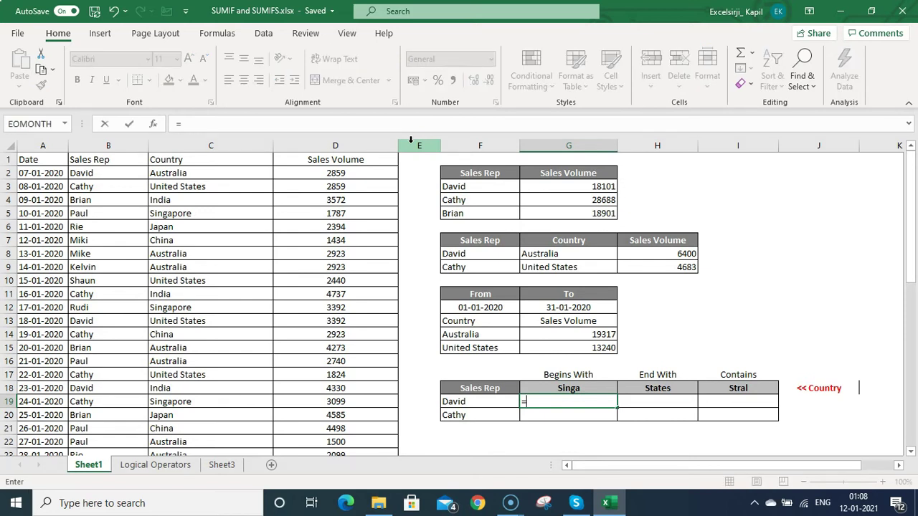
type("sumifs(")
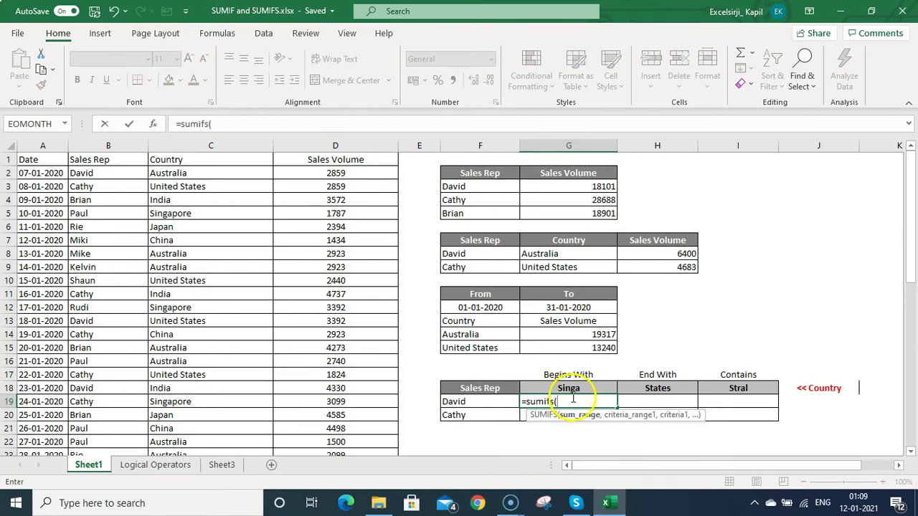
left_click(335, 146)
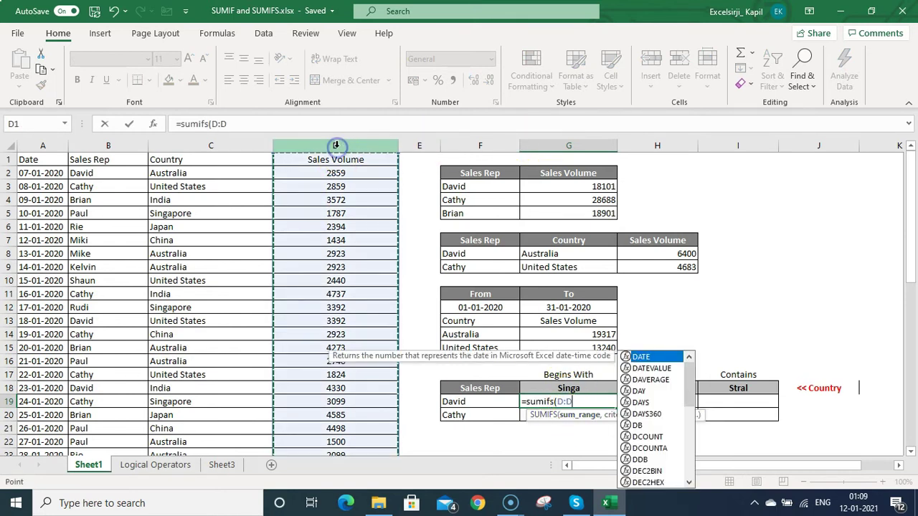
type(",")
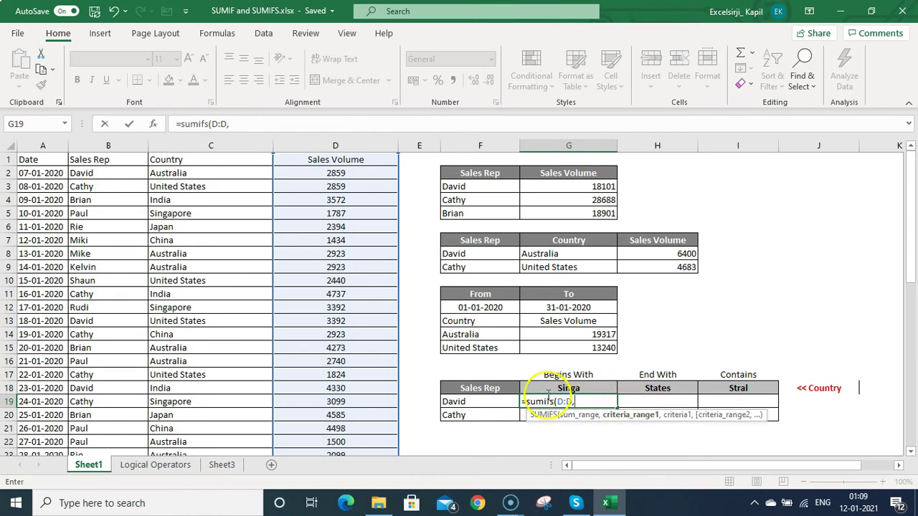
left_click(176, 146)
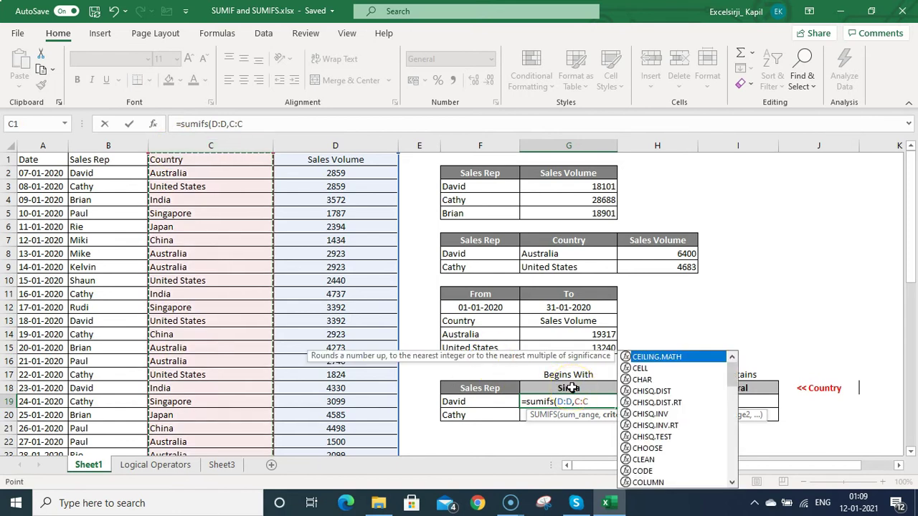
type(",")
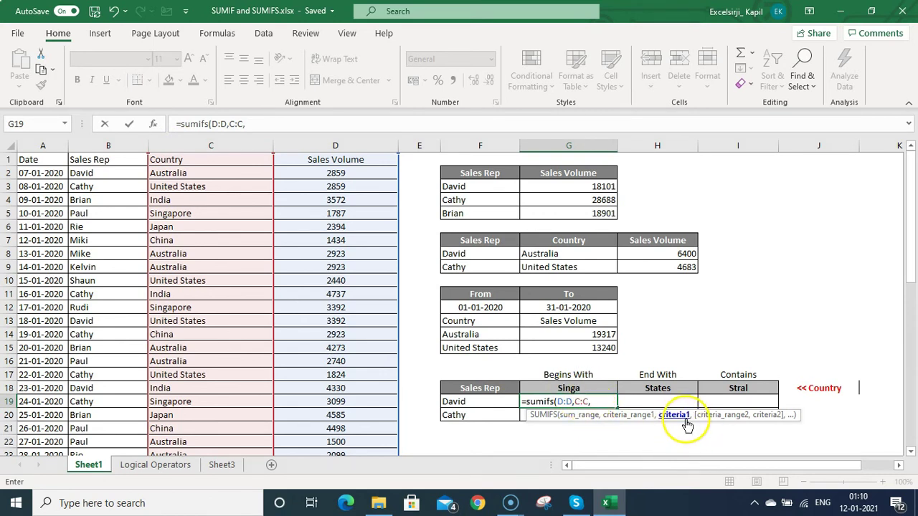
left_click(594, 388)
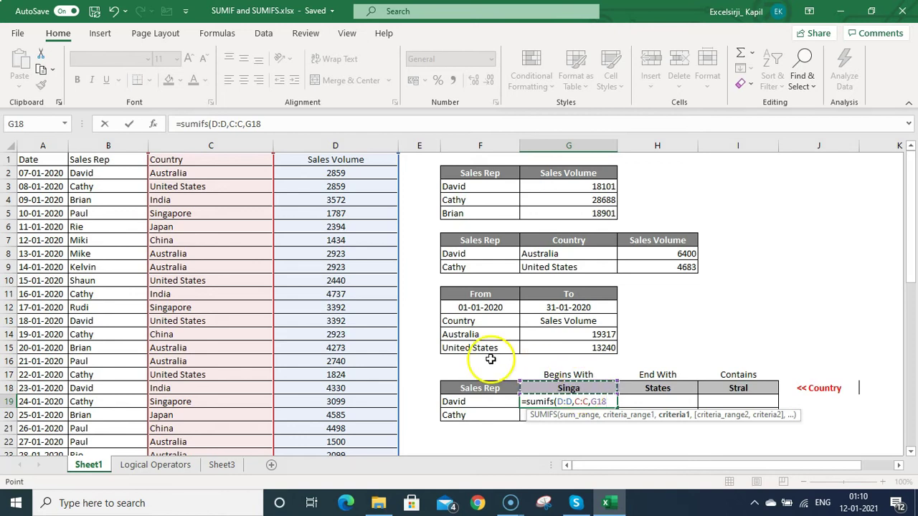
type("&")
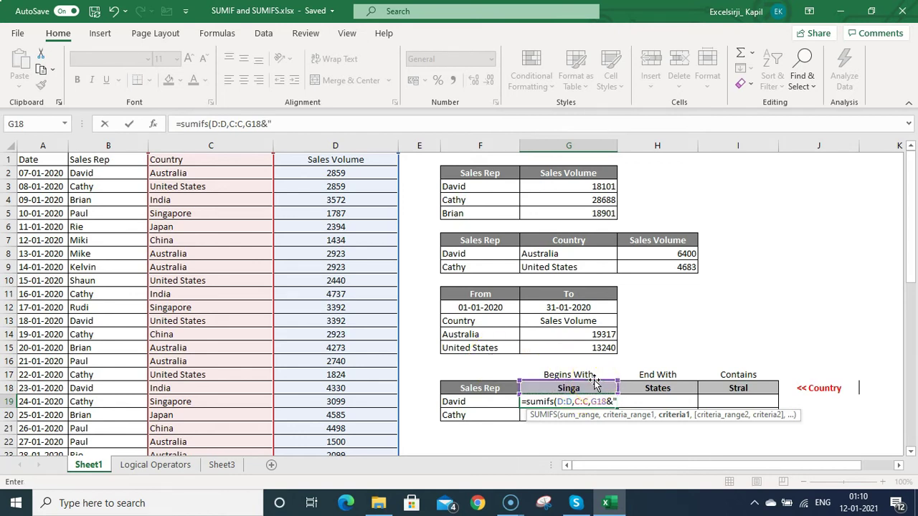
type("\"*\")")
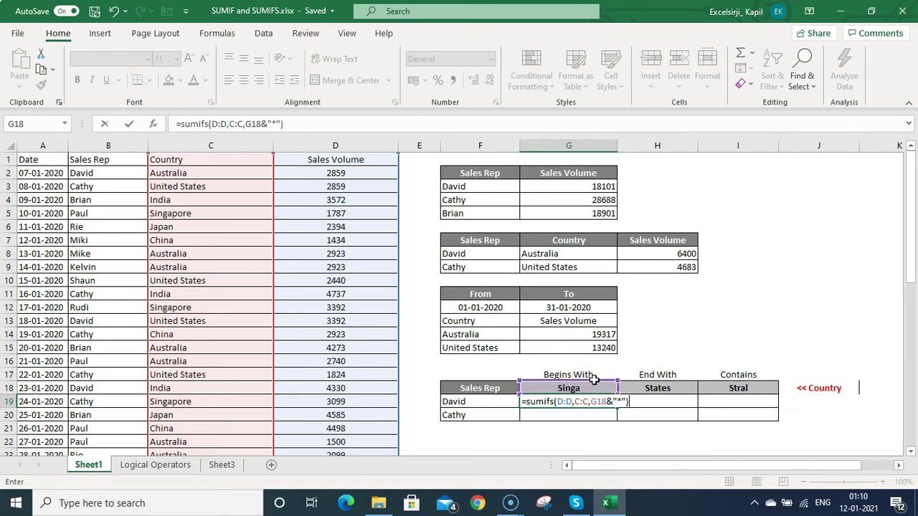
key("Return")
key("Up")
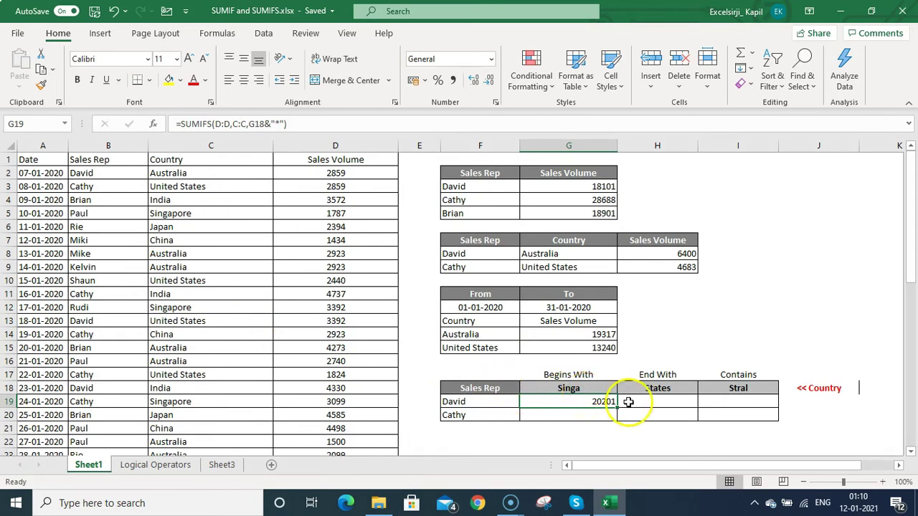
Add the B:B,F19 rep condition to G19's formula so David's Singa total becomes 3979.
left_click(634, 403)
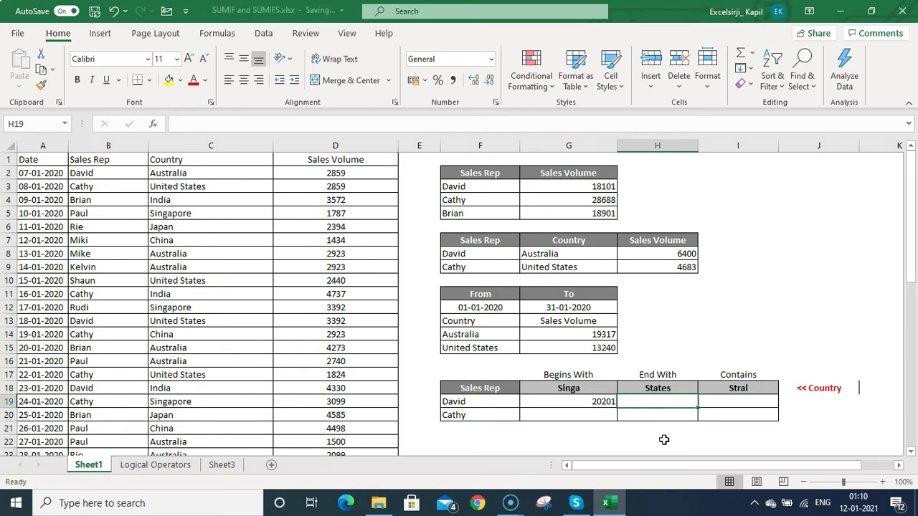
key("Left")
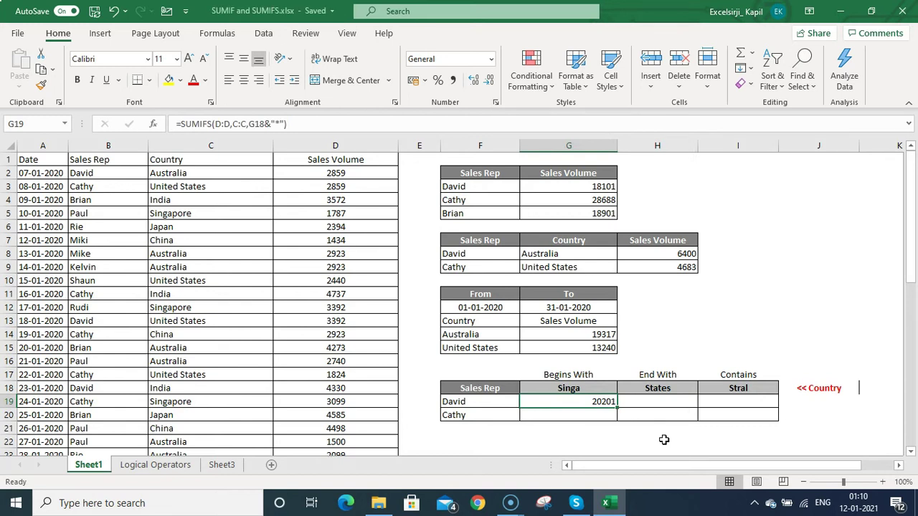
key("F2")
key("Left")
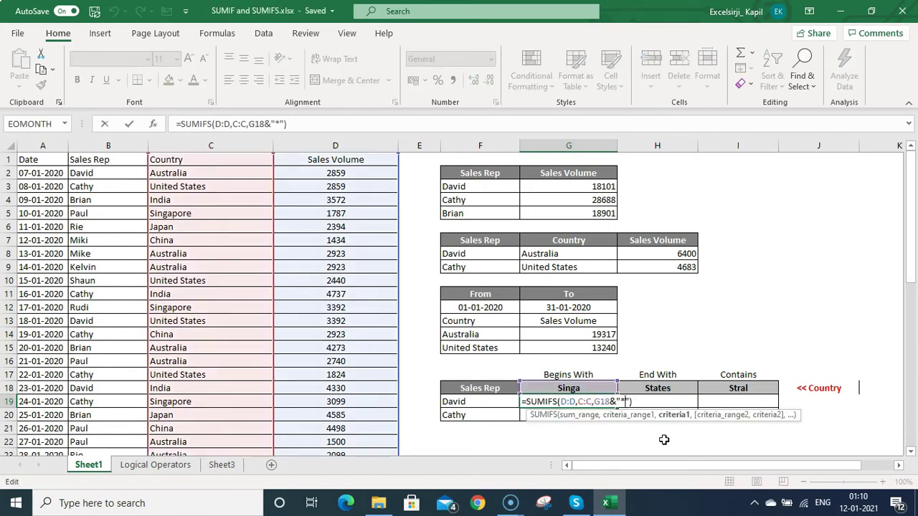
type(",")
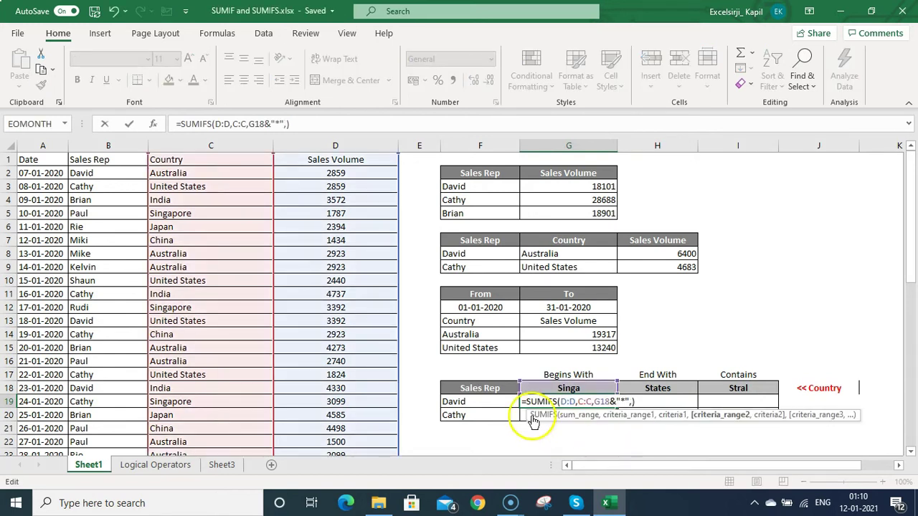
left_click(106, 145)
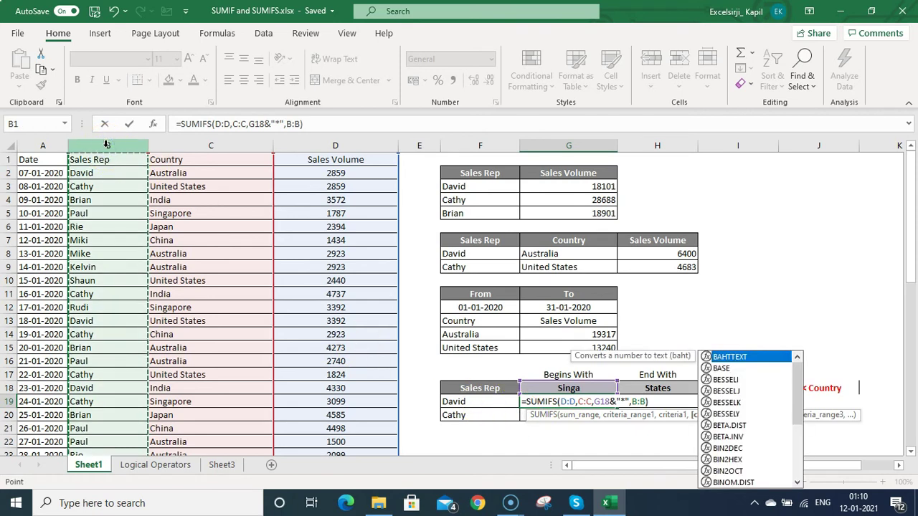
type(",")
left_click(464, 404)
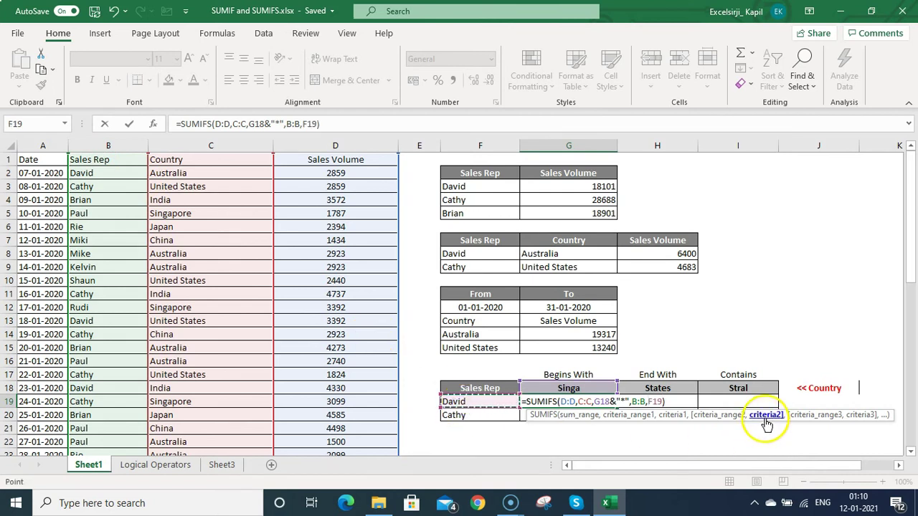
key("Return")
key("Up")
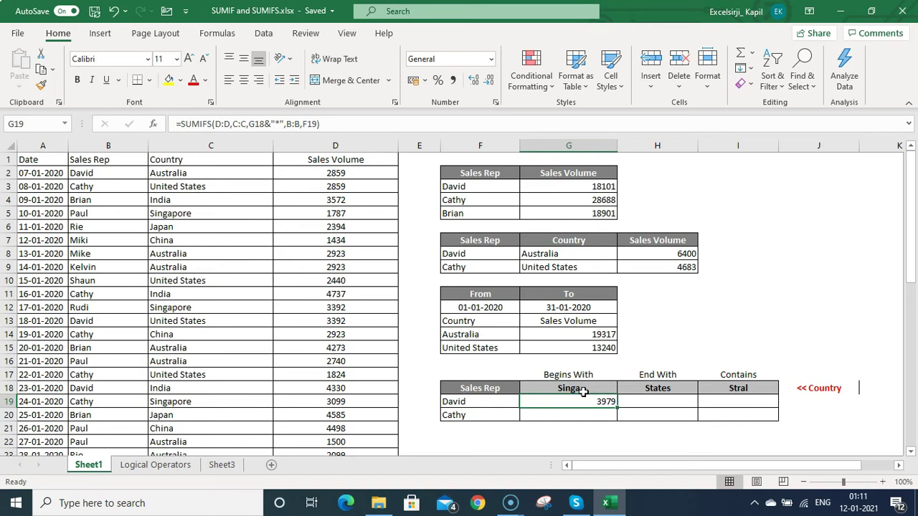
key("Right")
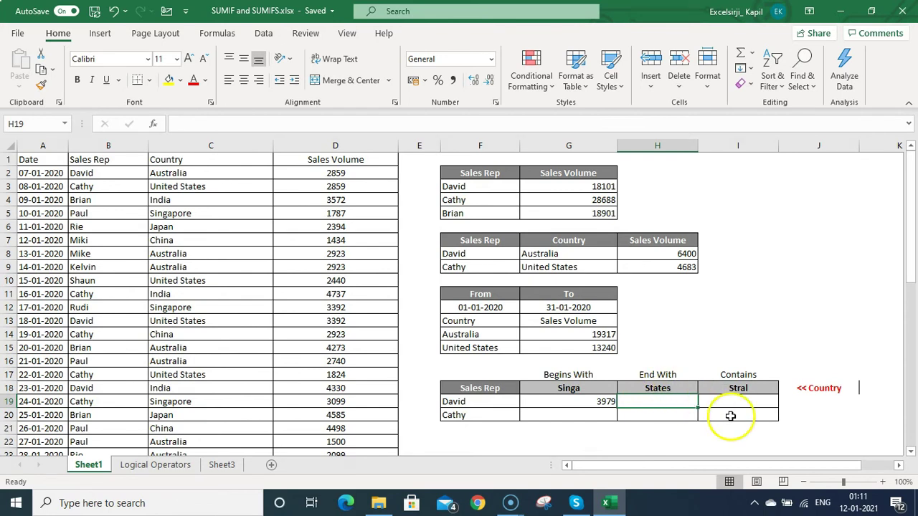
Enter =SUMIFS(D:D,C:C,"*"&H18) in H19 for countries ending in States, showing 20202.
type("=sumifs(")
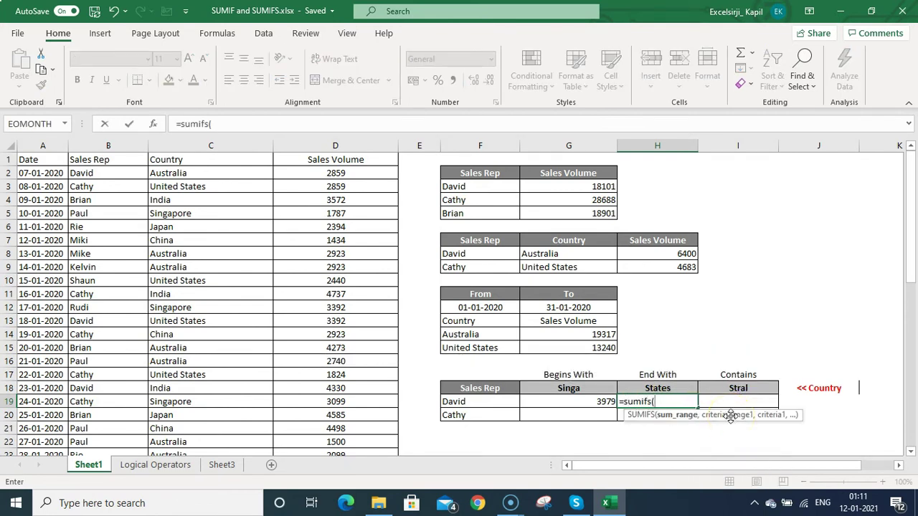
left_click(340, 145)
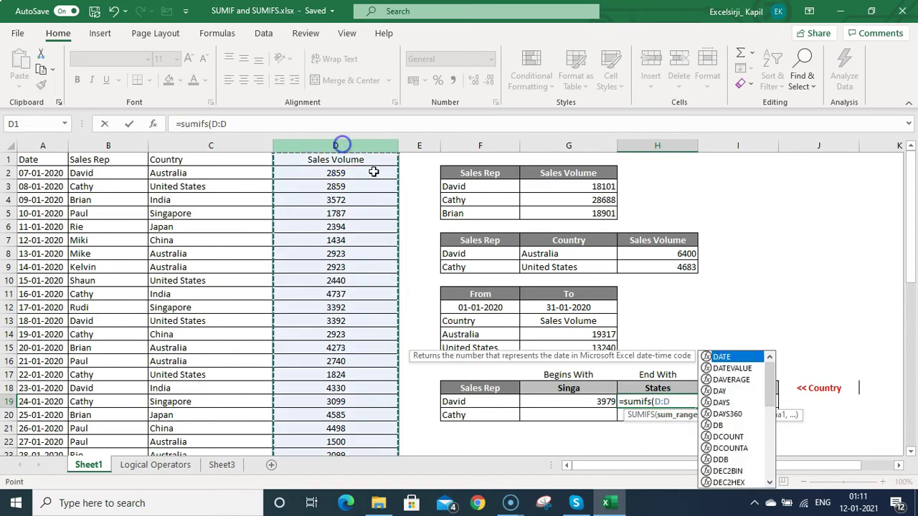
type(",")
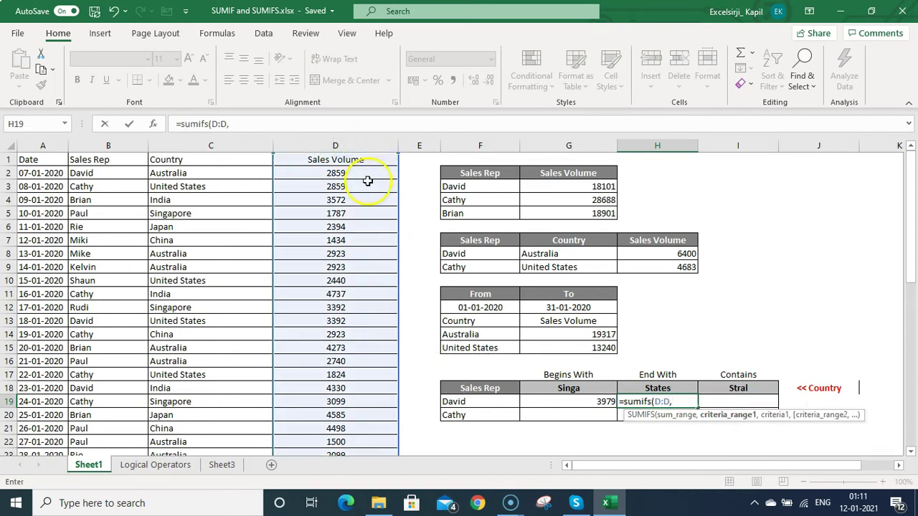
left_click(171, 141)
type(",")
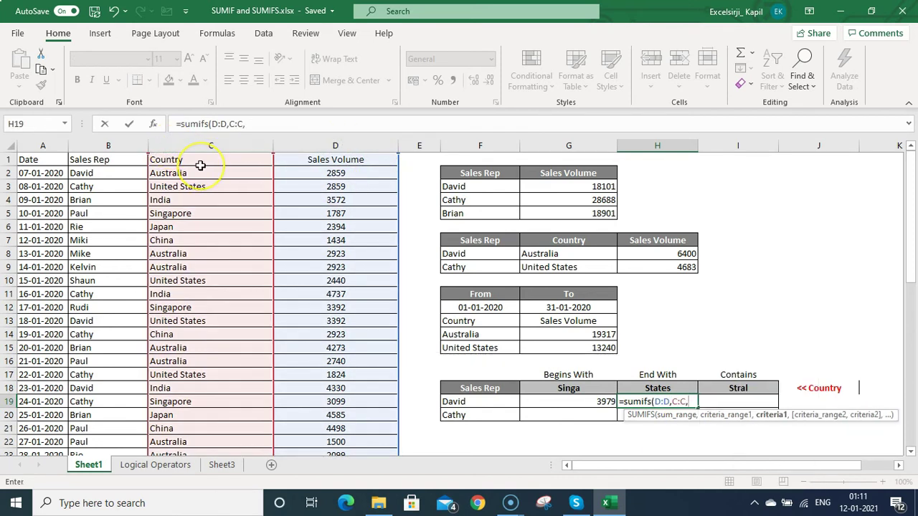
key("BackSpace")
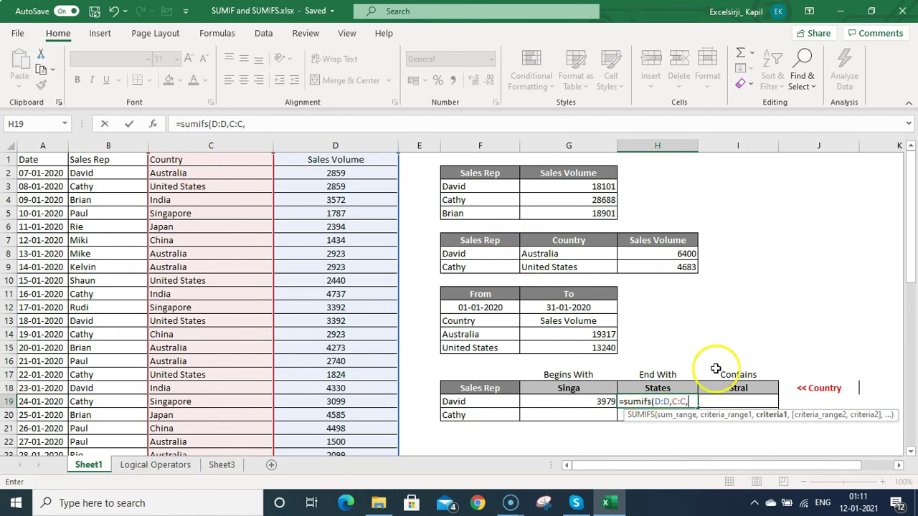
type("\"*\"&")
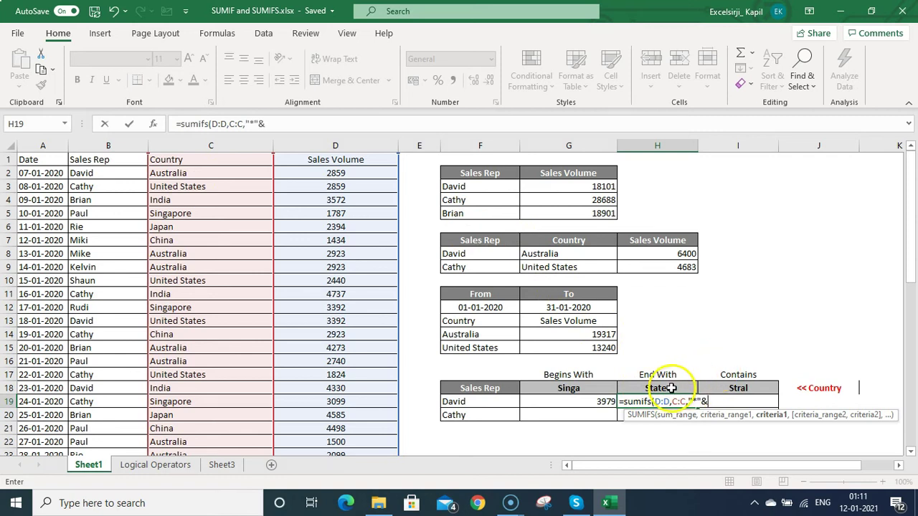
left_click(658, 388)
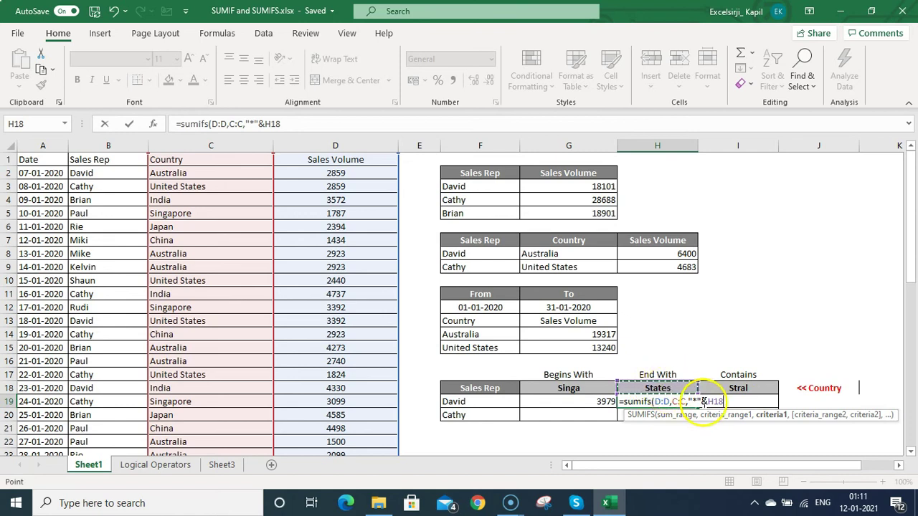
key("F2")
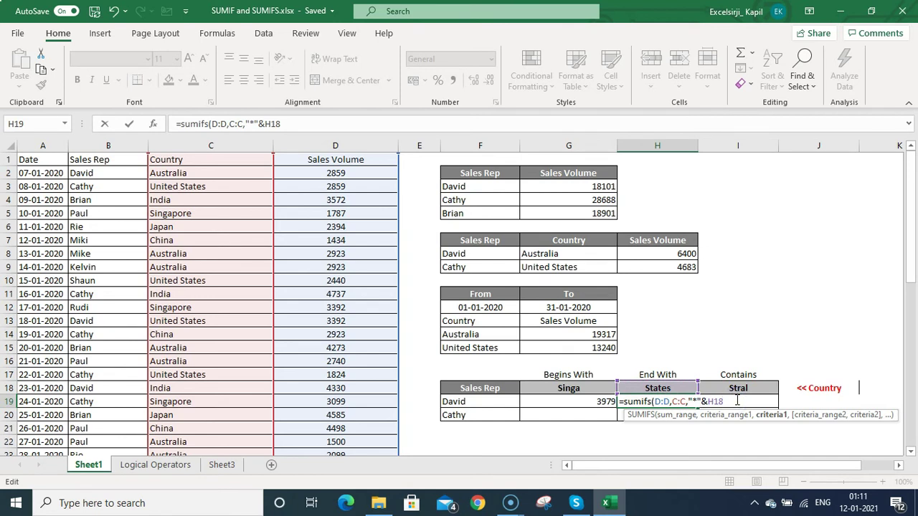
key("Return")
key("Up")
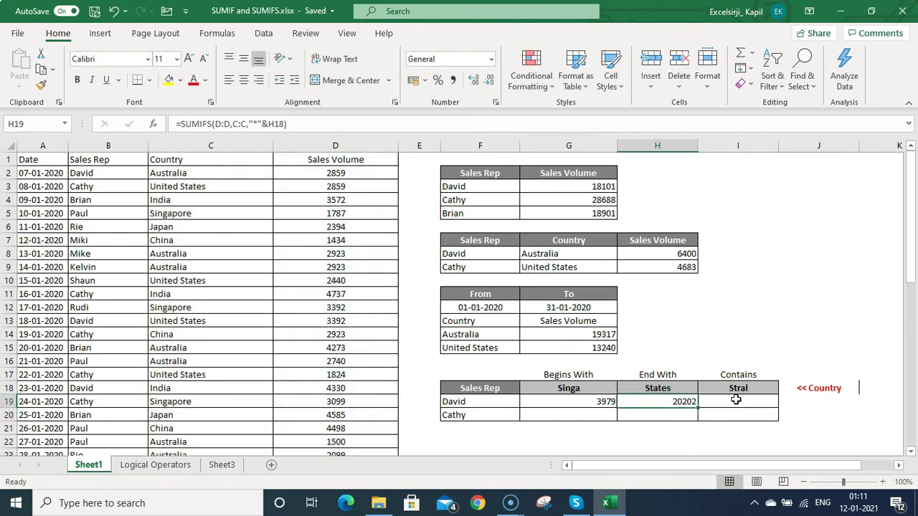
Add the B:B,F19 rep condition to H19's formula, reducing David's total to 3392.
key("F2")
type(",")
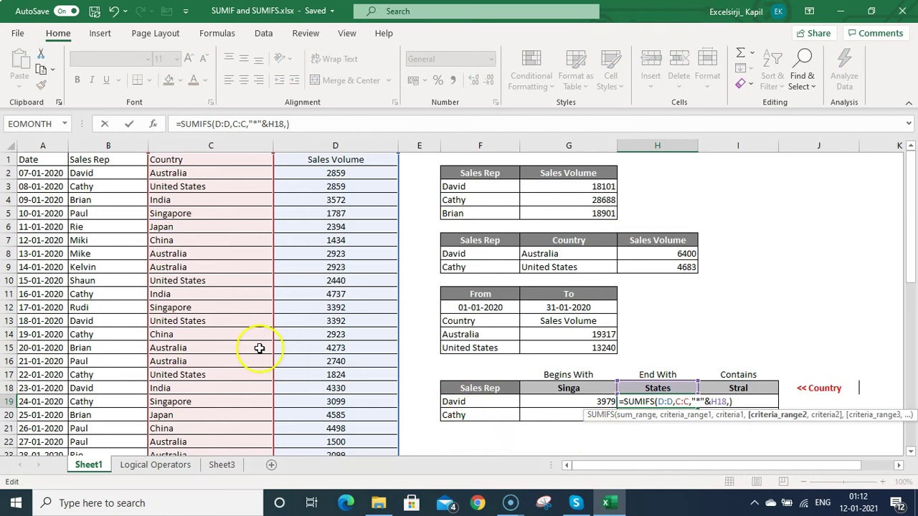
left_click(121, 146)
type(",")
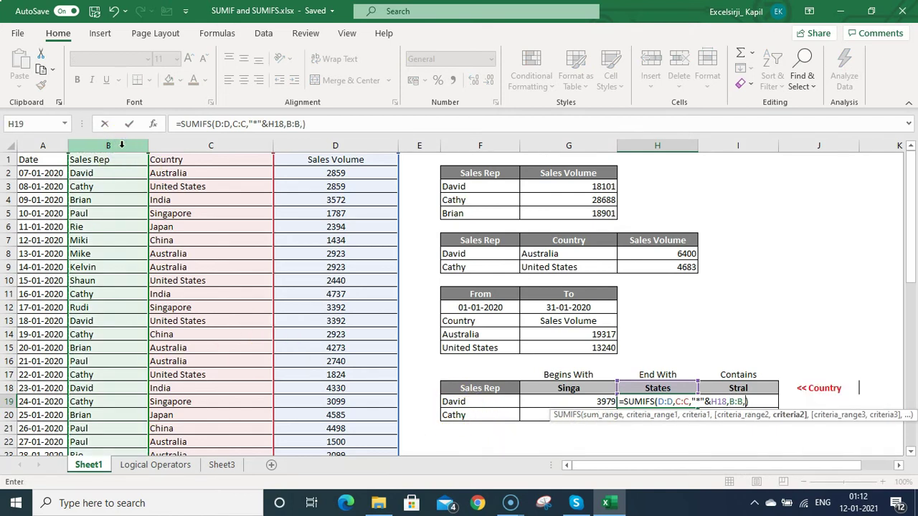
left_click(475, 403)
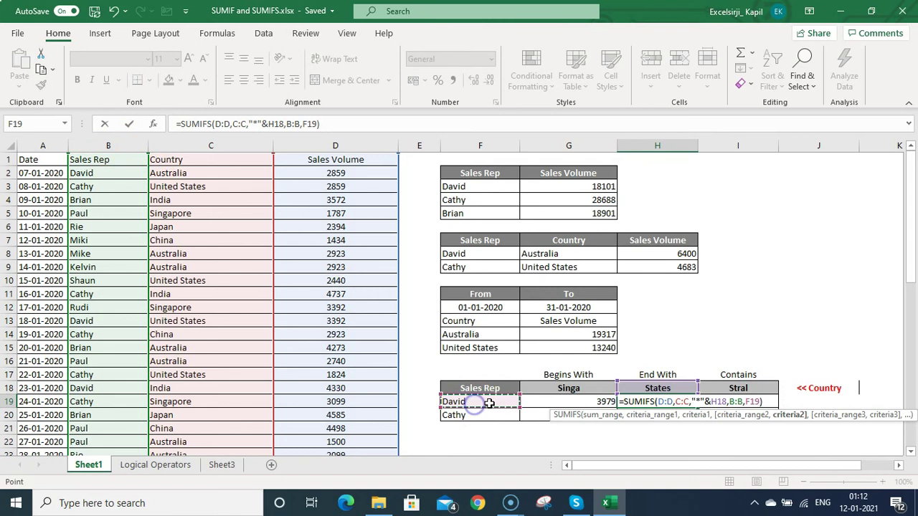
key("Return")
key("Up")
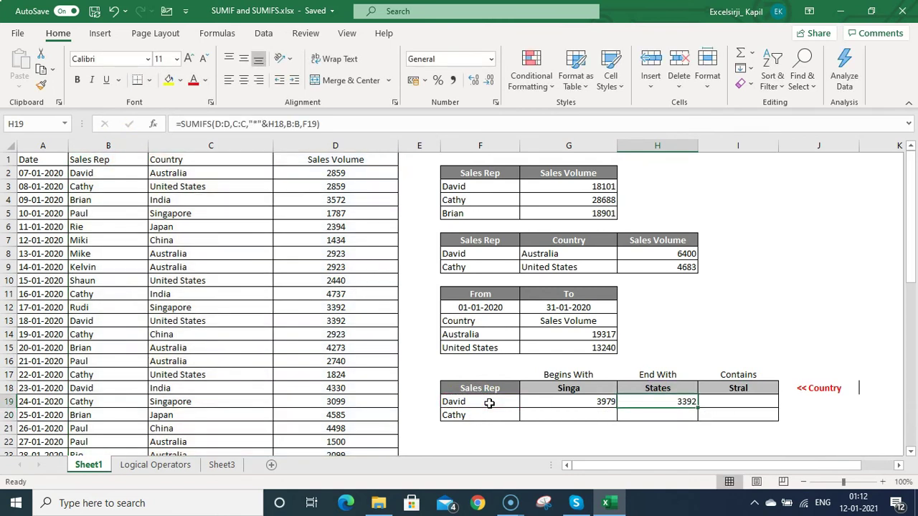
key("Right")
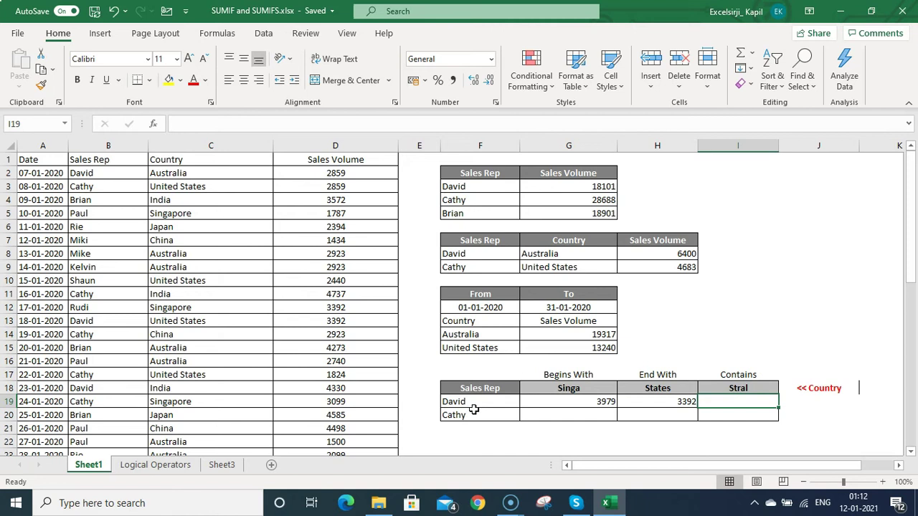
Copy H19's End With formula text into David's Contains cell I19.
type("=sumifs(")
left_click(667, 424)
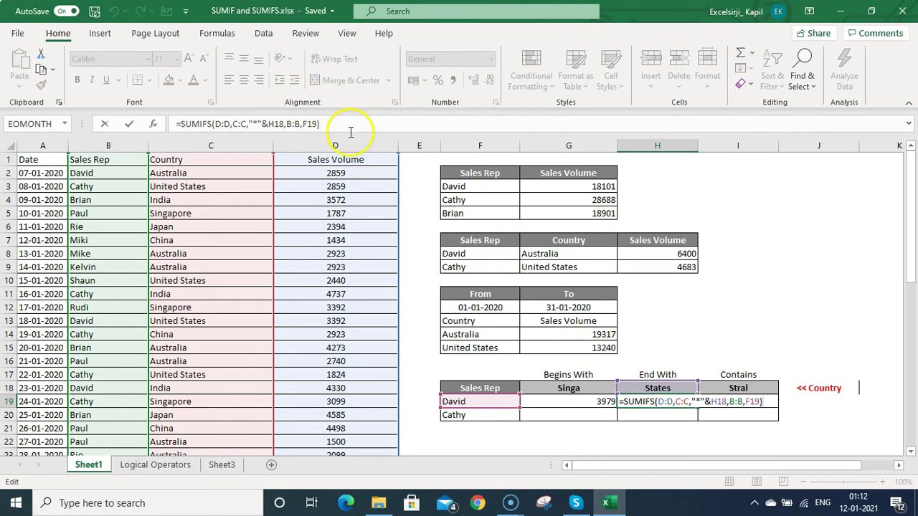
left_click_drag(346, 123, 176, 123)
key("ctrl+c")
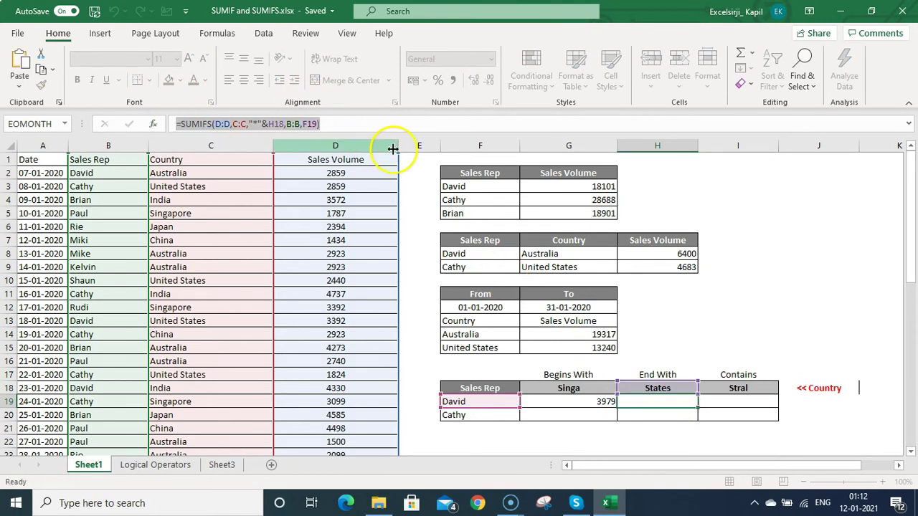
key("Tab")
key("F2")
key("ctrl+v")
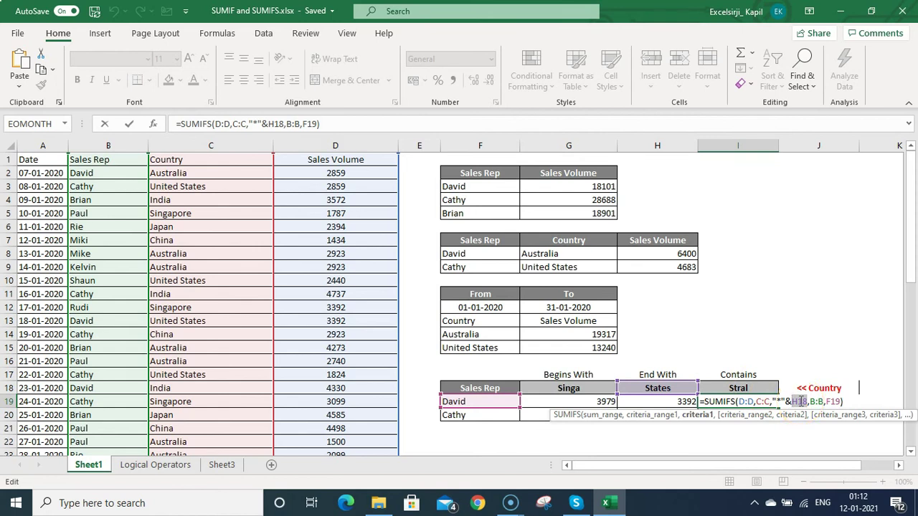
Change I19's criterion to "*"&I18&"*" so countries containing Stral total 6400.
left_click(759, 389)
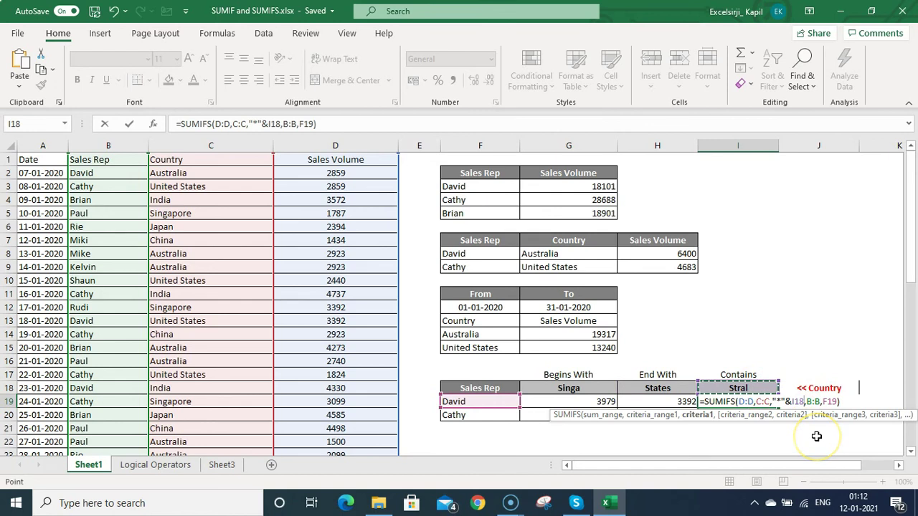
type("&")
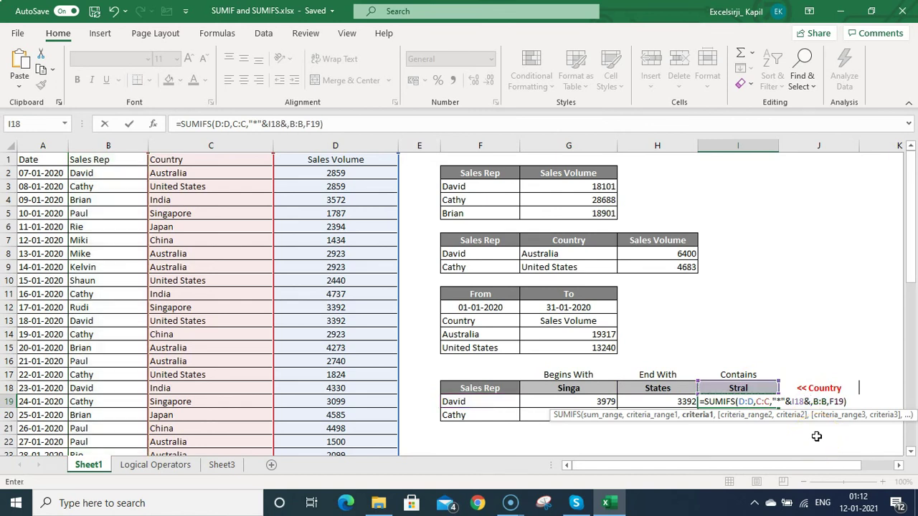
type("\"")
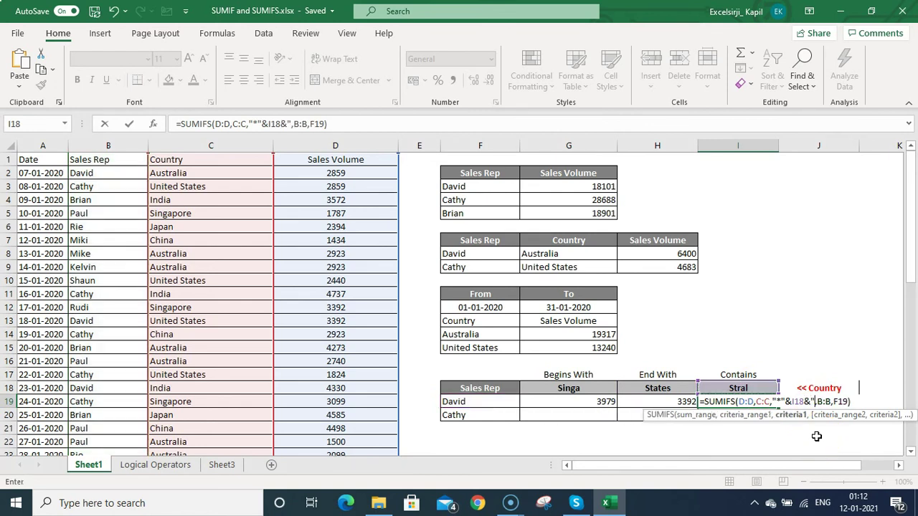
type("*\"")
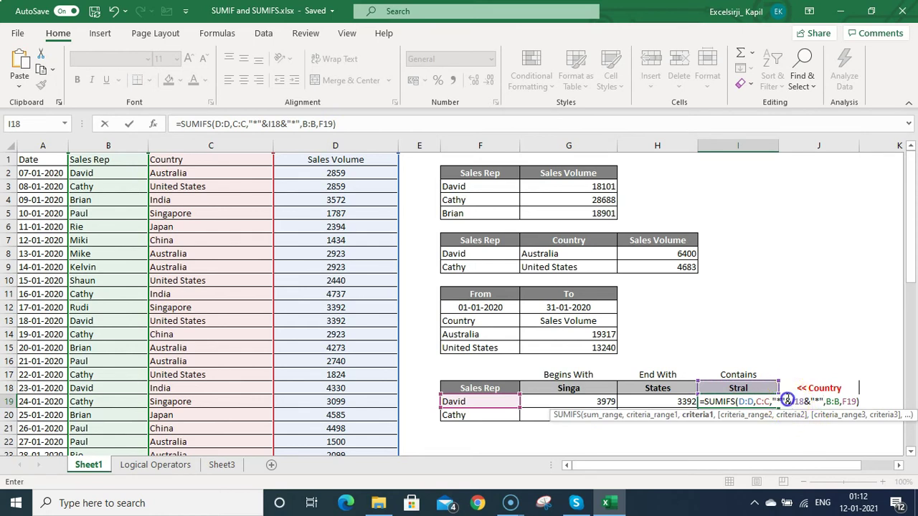
left_click(769, 401)
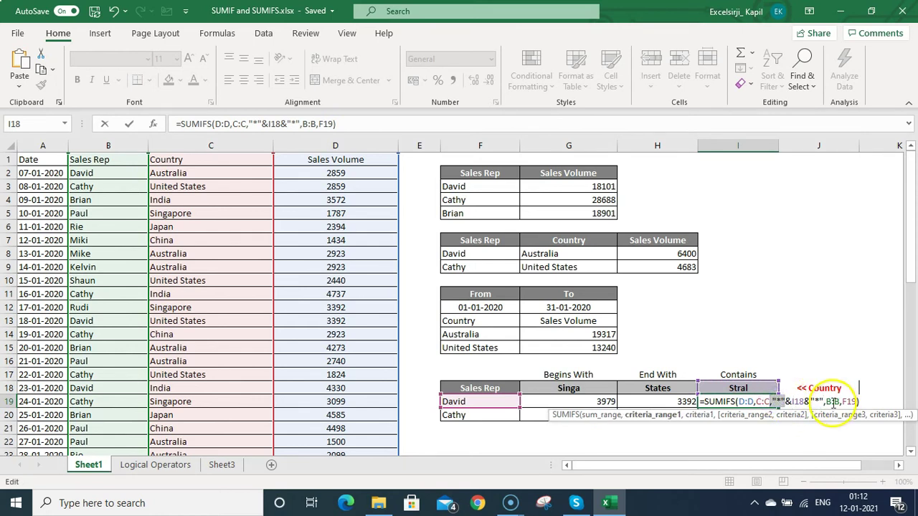
left_click_drag(812, 401, 822, 401)
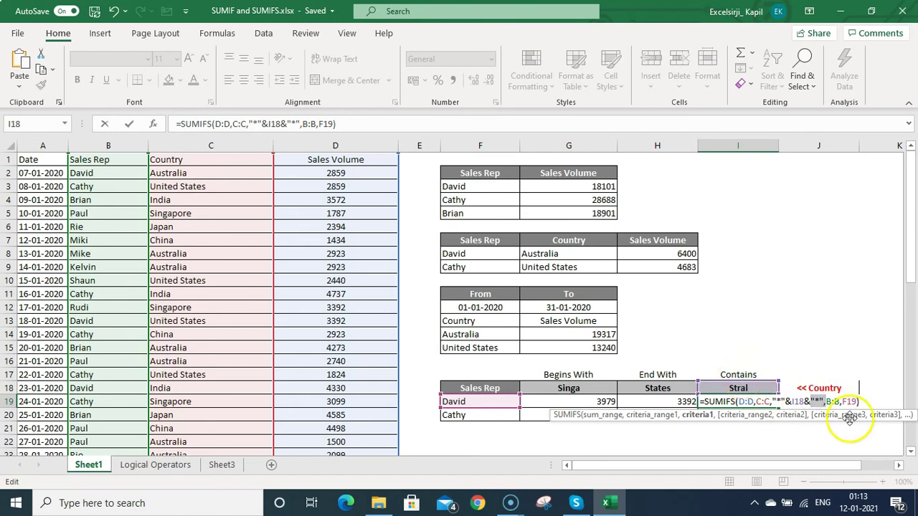
key("ctrl+Return")
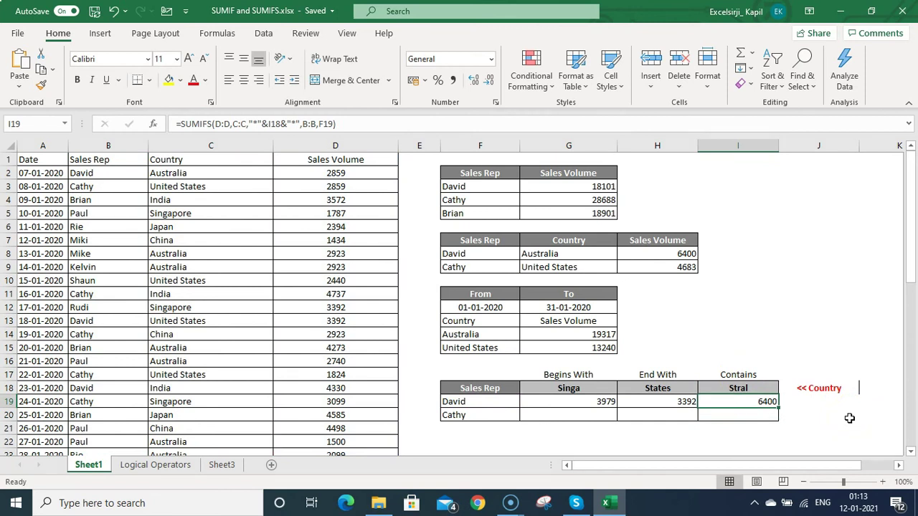
key("Left")
key("Left")
key("shift+Right")
key("shift+Right")
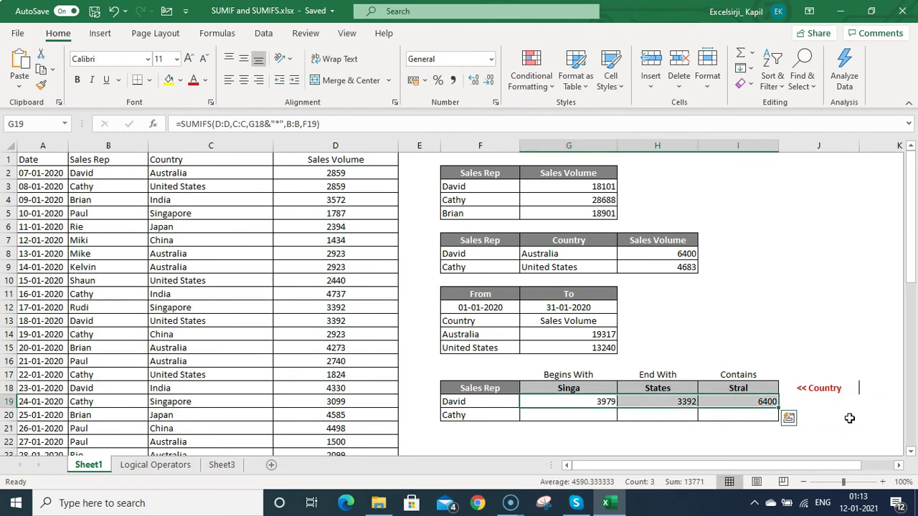
Anchor the row-18 header references in David's three wildcard formulas with $.
key("shift+Left")
key("shift+Left")
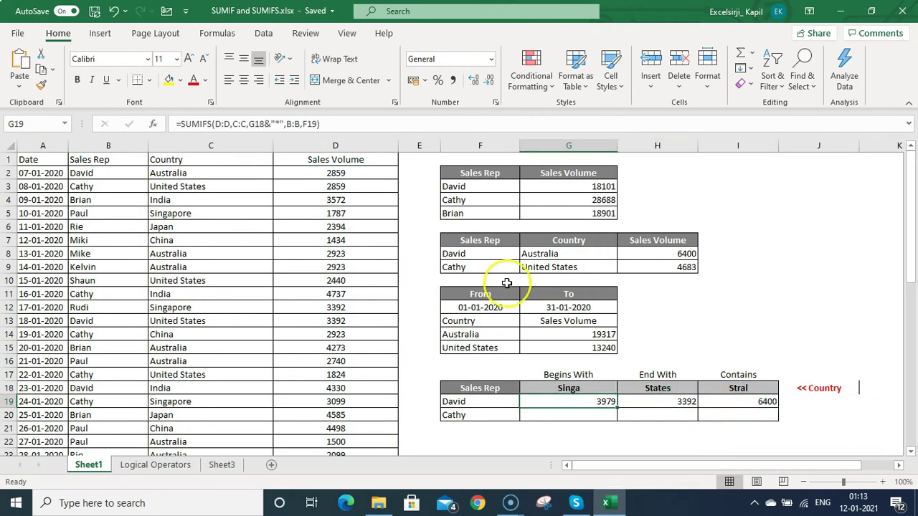
left_click(254, 123)
type("$")
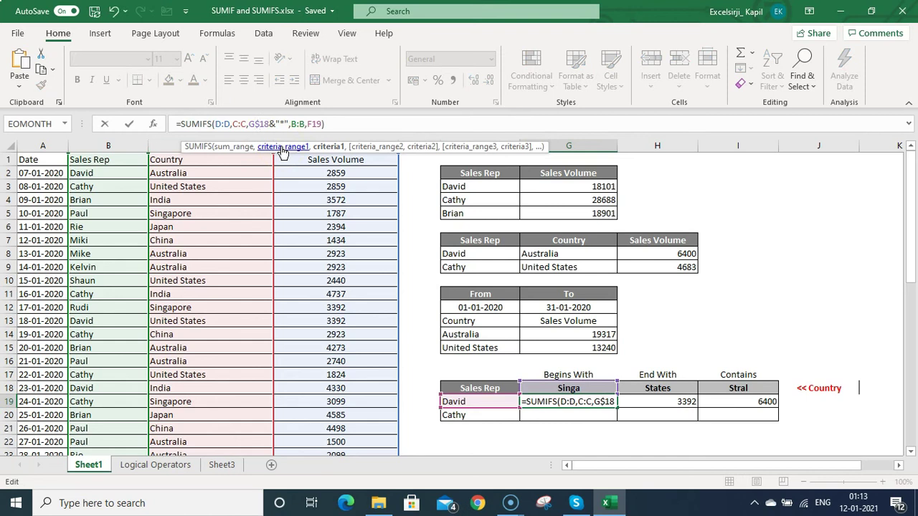
key("Return")
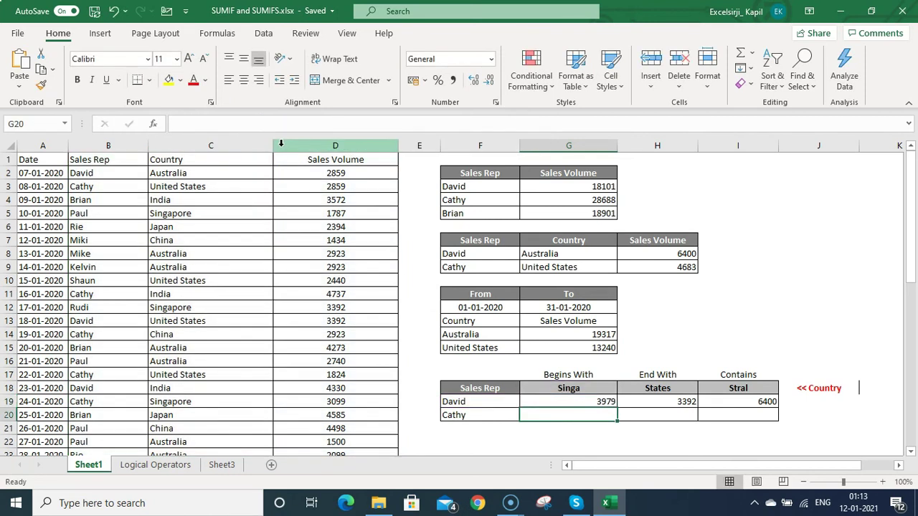
key("Up")
key("Right")
left_click(275, 123)
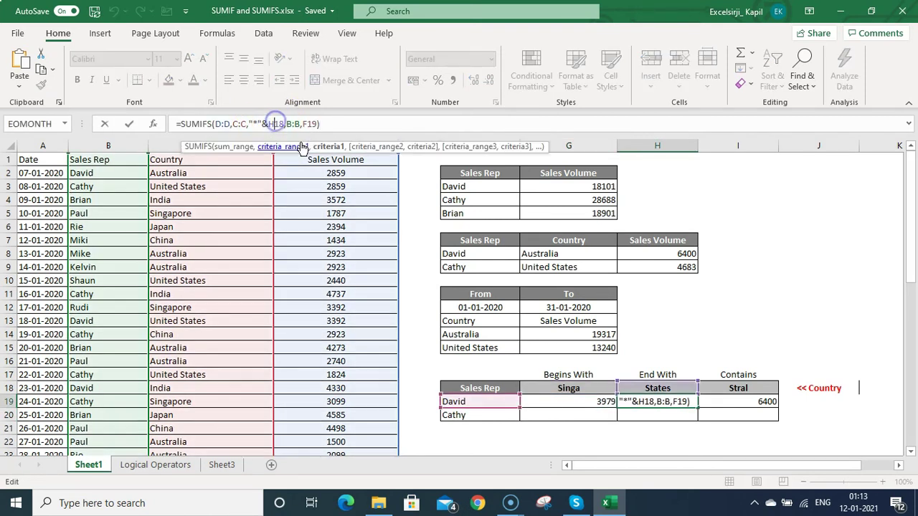
key("Tab")
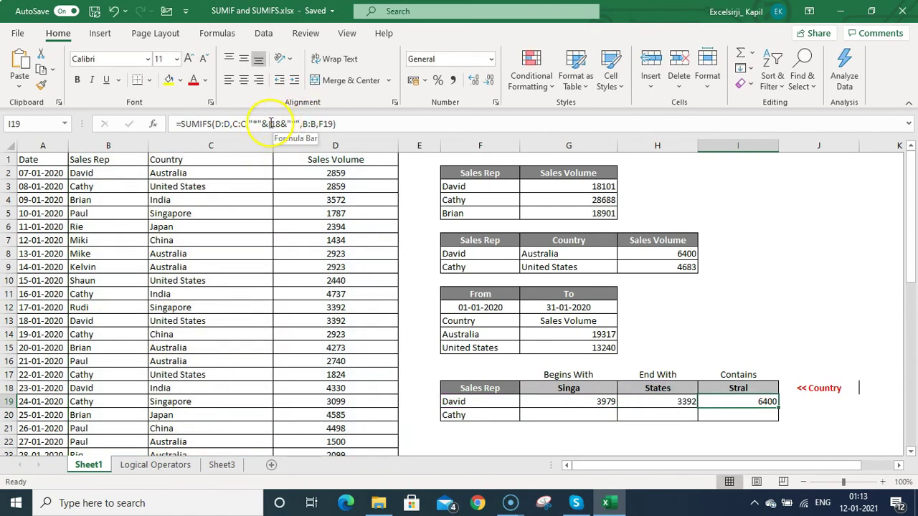
left_click(267, 123)
key("Return")
Fill the three formulas down to Cathy's row, giving 7908, 4683 and 0.
key("ctrl+d")
key("Left")
key("ctrl+d")
key("Left")
key("ctrl+d")
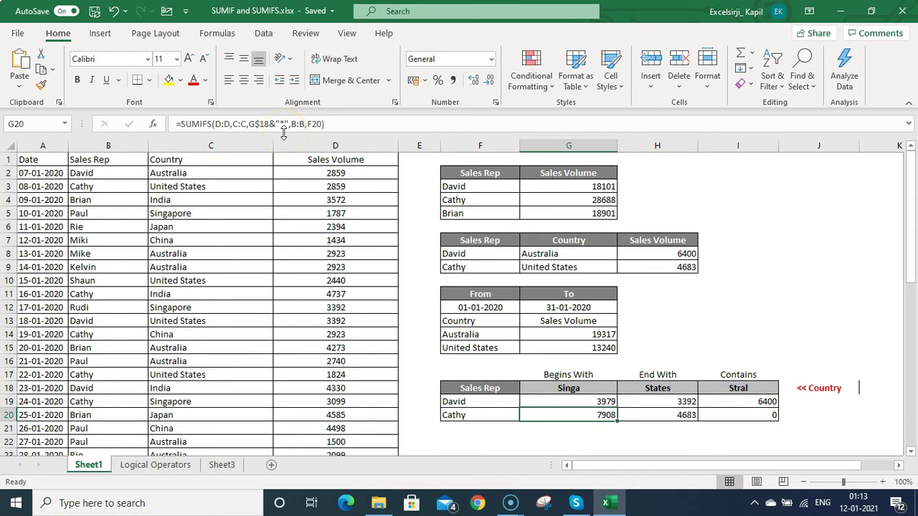
key("Right")
key("Right")
key("Left")
key("Left")
key("Left")
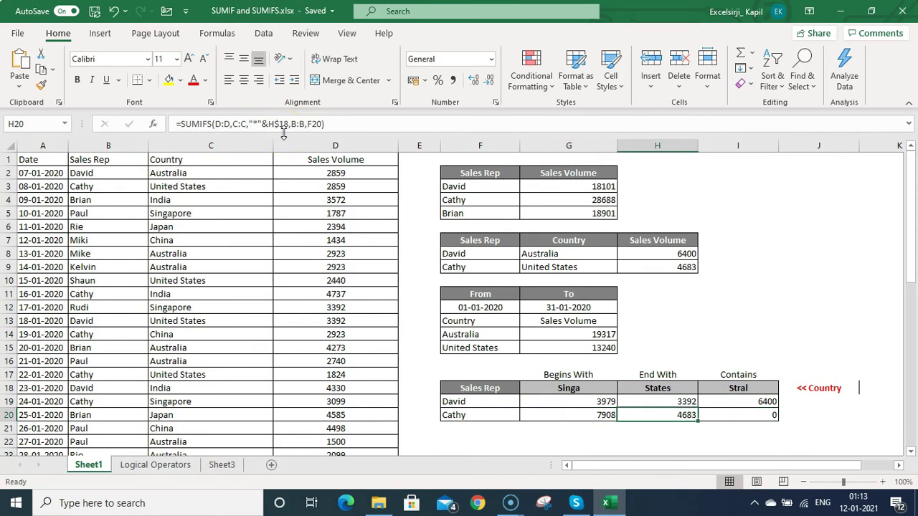
key("Right")
key("Right")
key("Right")
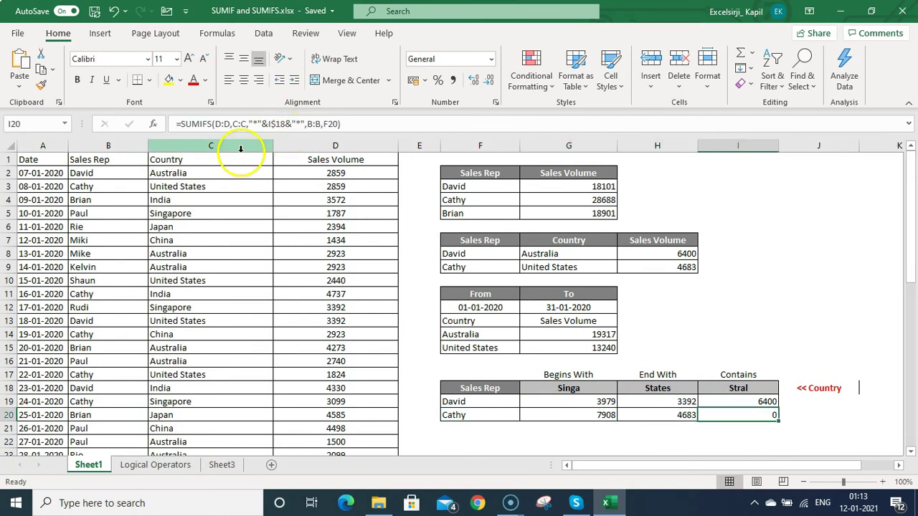
Check David's wildcard results, then move to the Logical Operators sheet.
left_click(574, 408)
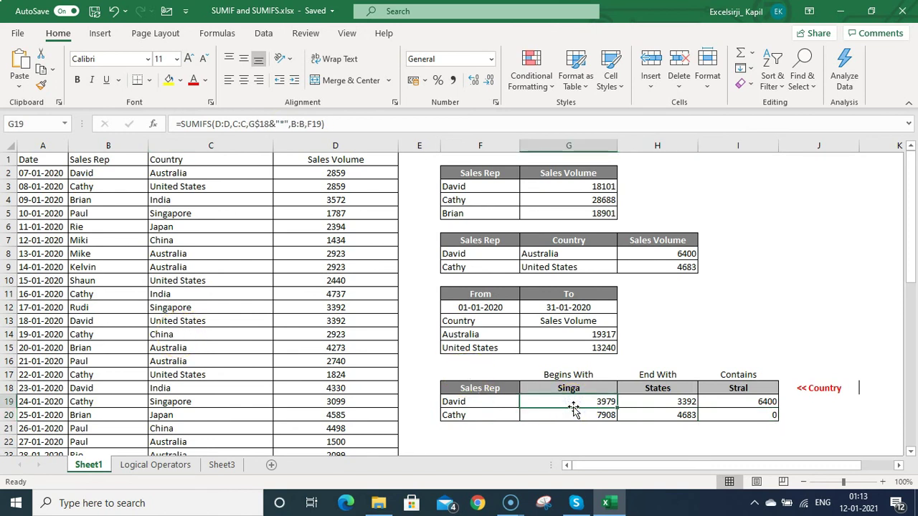
left_click(726, 391)
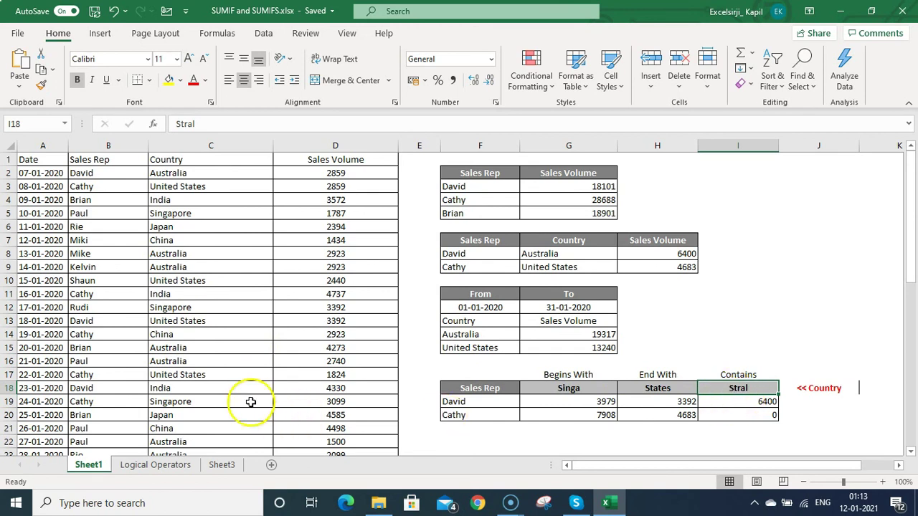
left_click(614, 426)
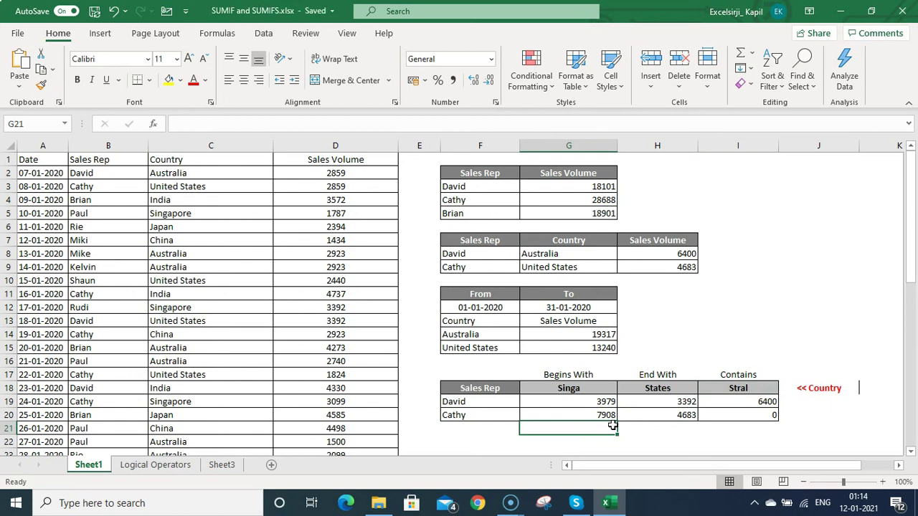
key("ctrl+Page_Down")
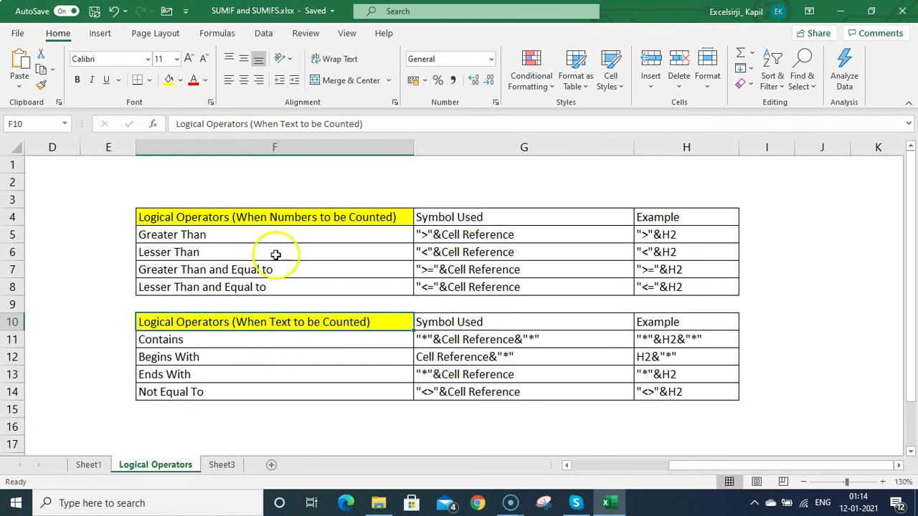
left_click(234, 231)
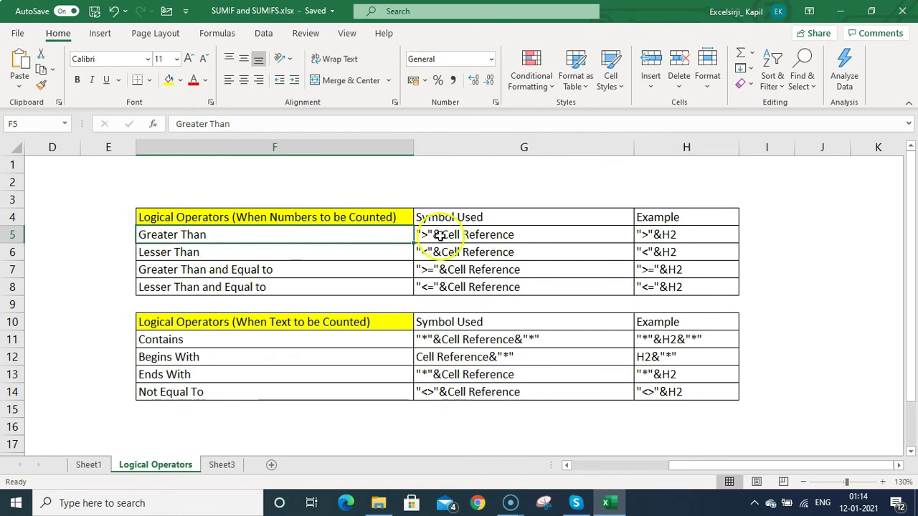
left_click(481, 236)
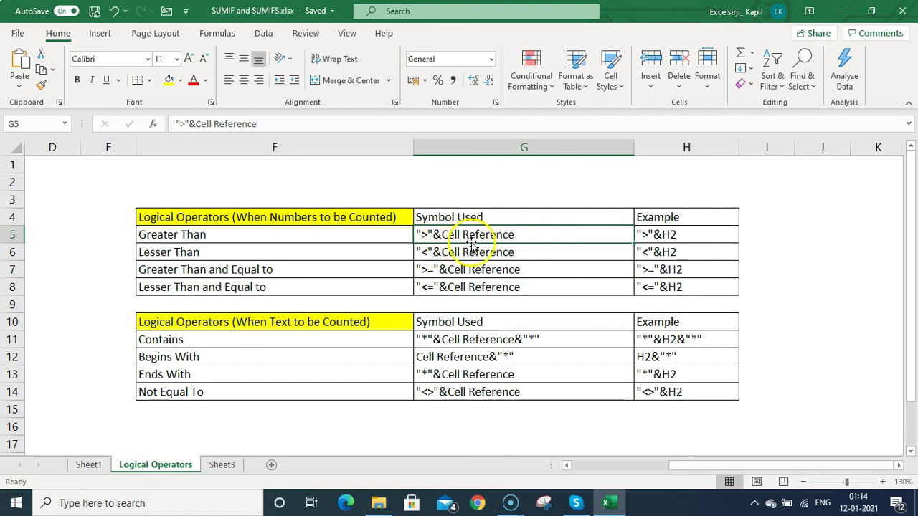
left_click(671, 239)
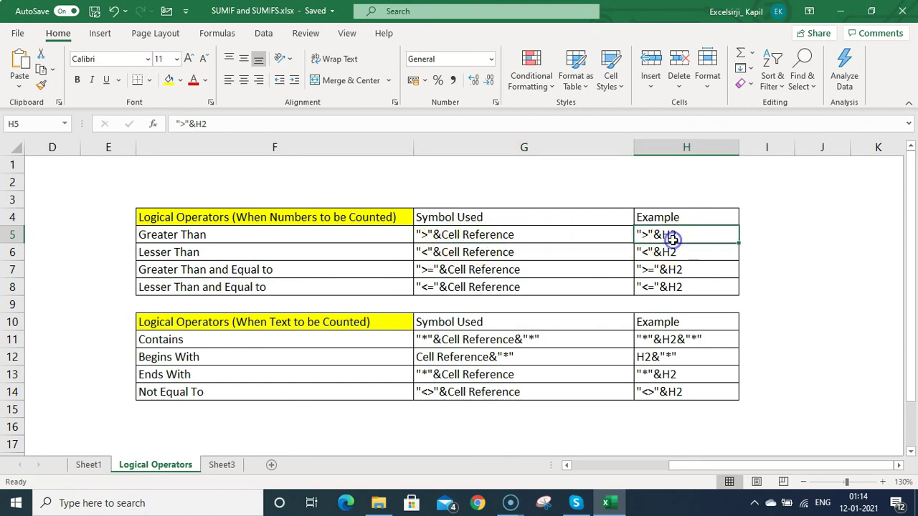
left_click(345, 256)
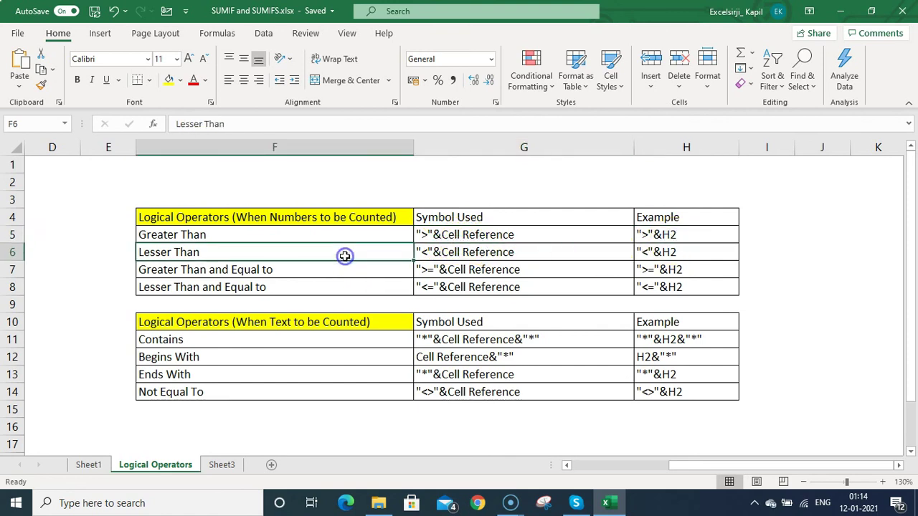
left_click(438, 253)
left_click(516, 277)
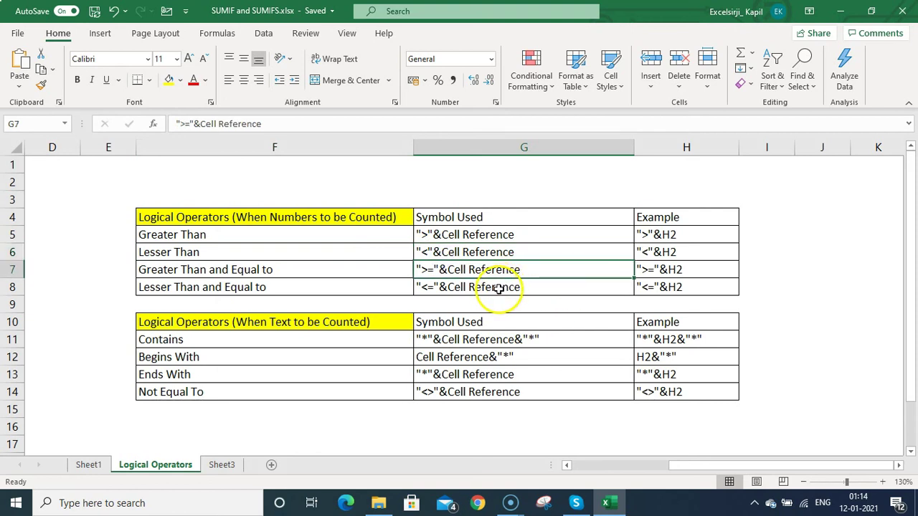
left_click(502, 288)
left_click(13, 305)
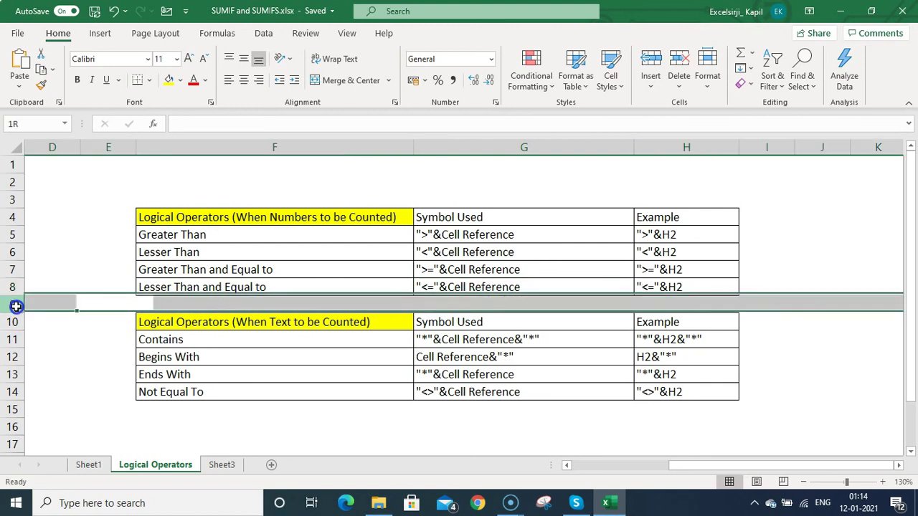
Insert a copy of the Lesser Than and Equal To row as row 9, labelled Not Equal To.
key("ctrl+shift+plus")
key("ctrl+d")
key("Left")
type("Not Equal To")
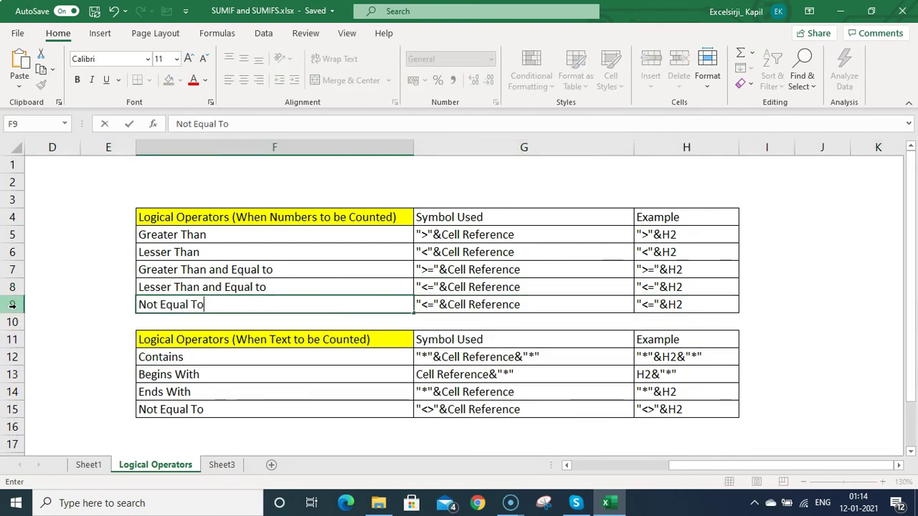
key("Tab")
Change row 9's symbol to "<>"&Cell Reference and its example to "<>"&H2.
key("F2")
key("Home")
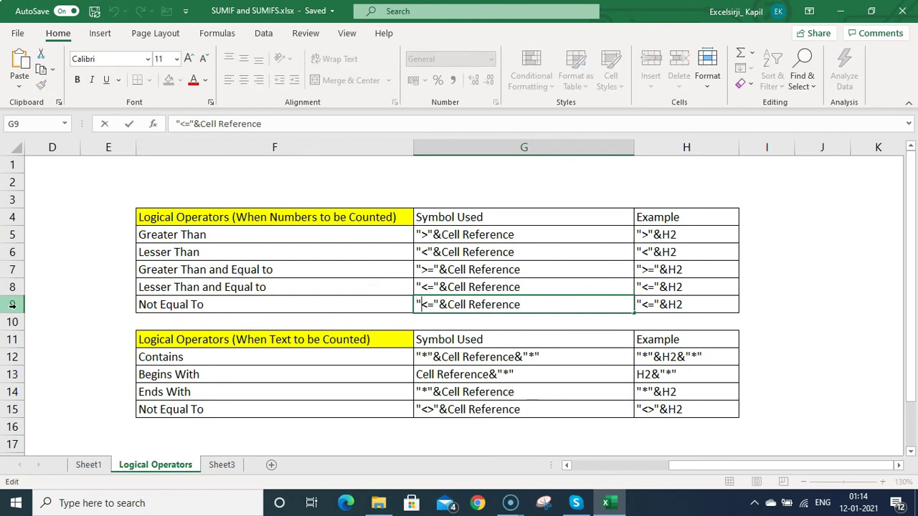
key("Right")
key("Delete")
type(">")
key("Return")
key("Up")
key("Right")
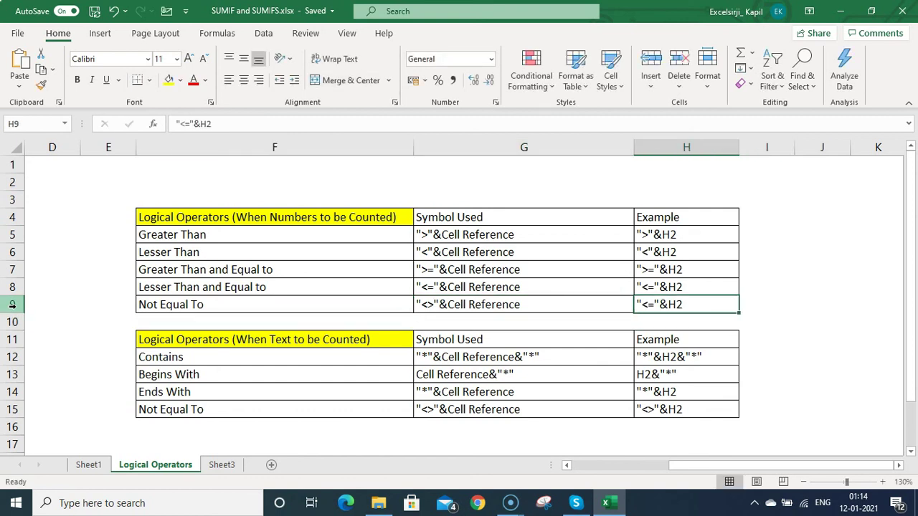
key("F2")
key("Left")
key("Left")
key("Left")
key("Left")
key("Left")
key("BackSpace")
type(">")
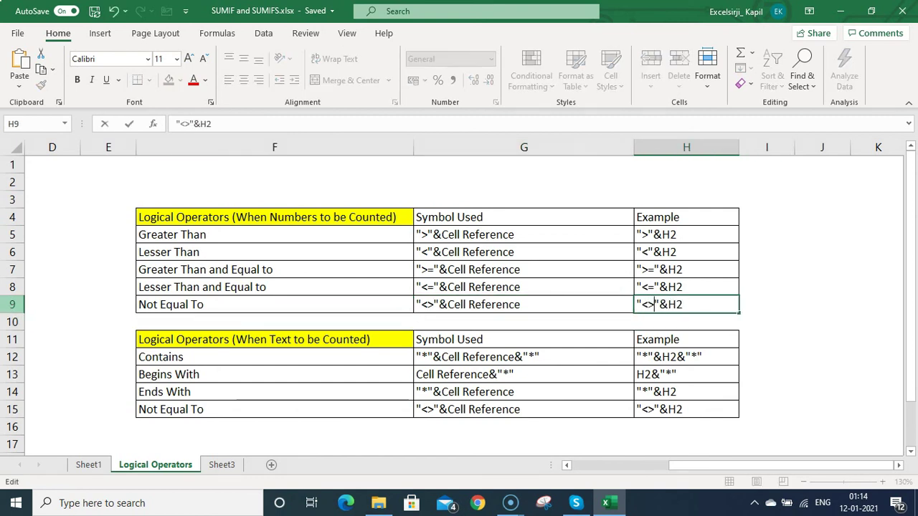
key("Return")
key("Up")
Review the Not Equal To row and select the four text operator symbols.
key("Left")
key("Left")
key("Left")
key("Up")
key("Right")
key("Right")
key("Down")
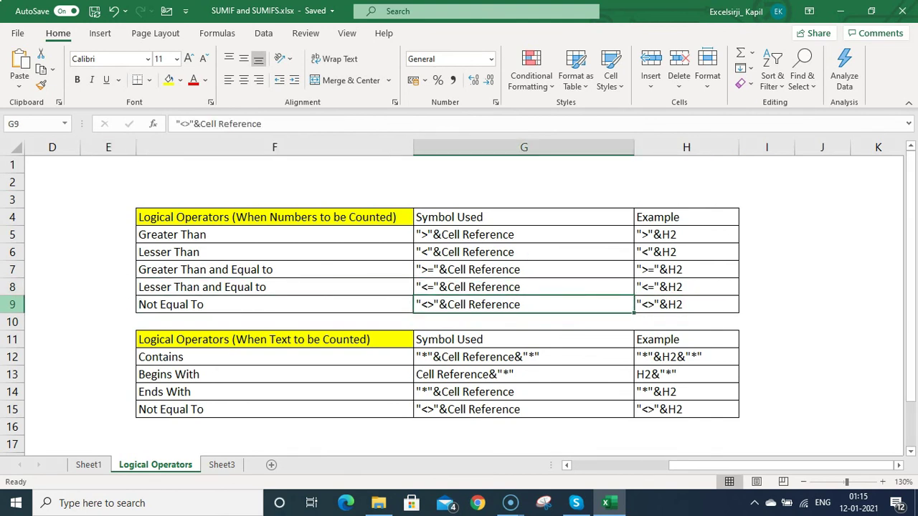
key("Down")
key("Left")
key("Right")
key("Down")
key("Down")
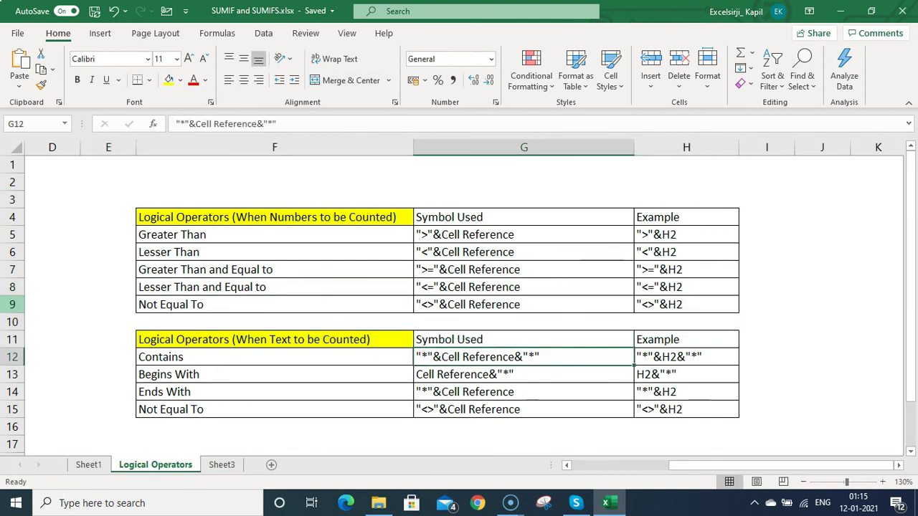
key("shift+Down")
key("shift+Down")
key("shift+Down")
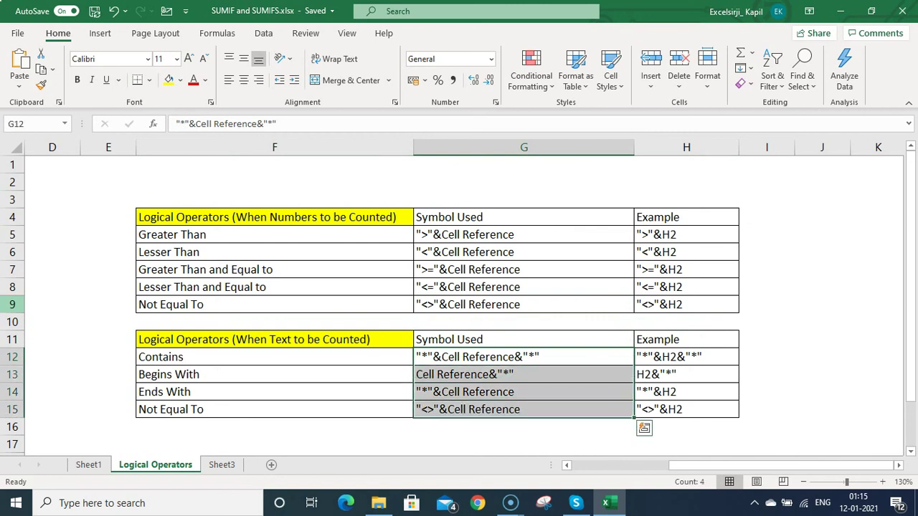
left_click(225, 361)
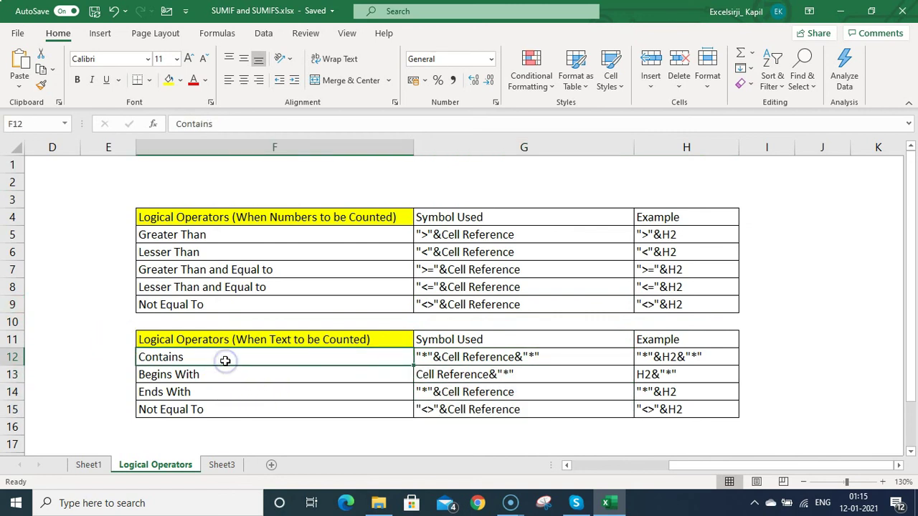
left_click(423, 356)
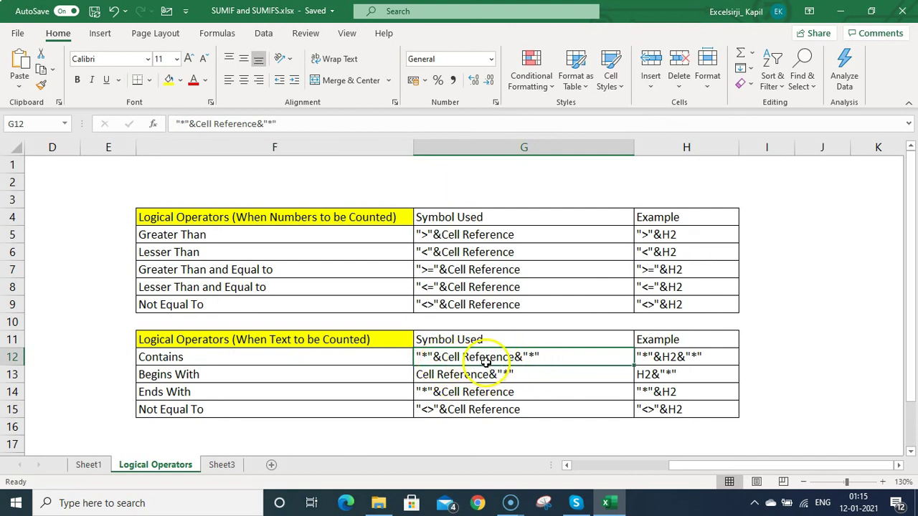
left_click(447, 372)
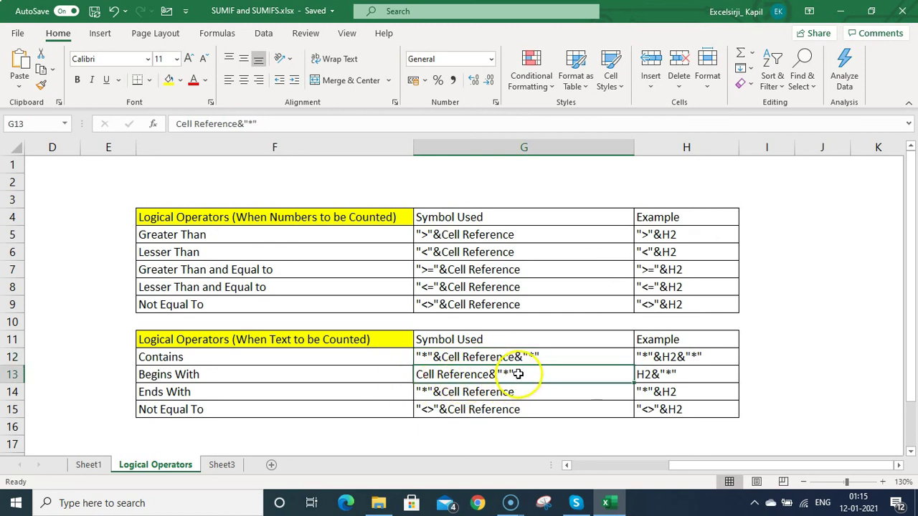
left_click(426, 394)
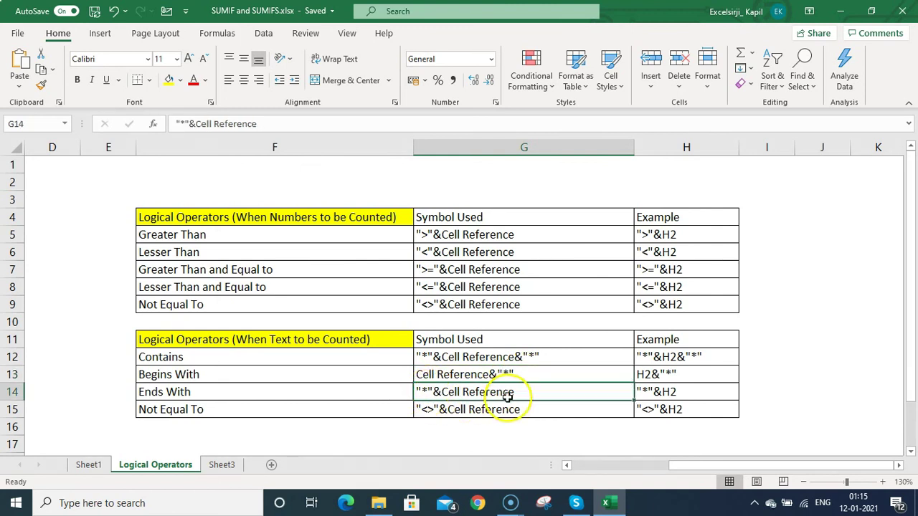
left_click(494, 413)
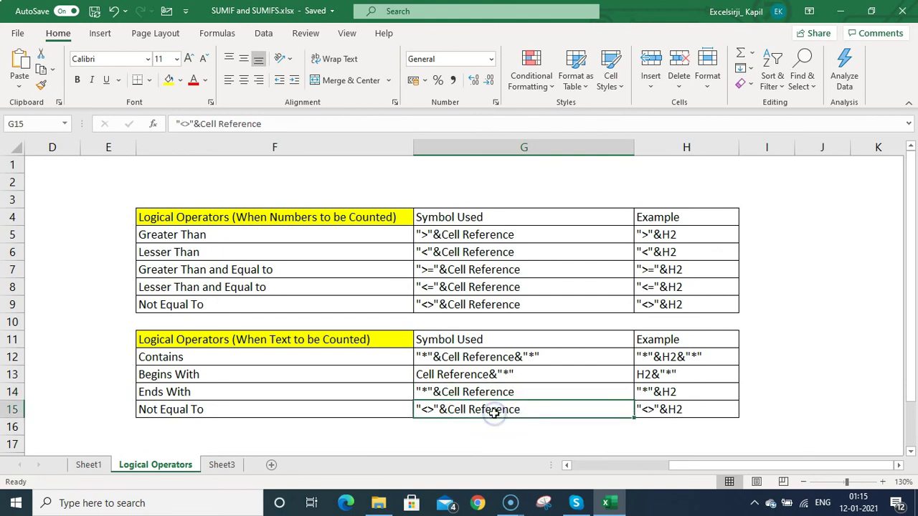